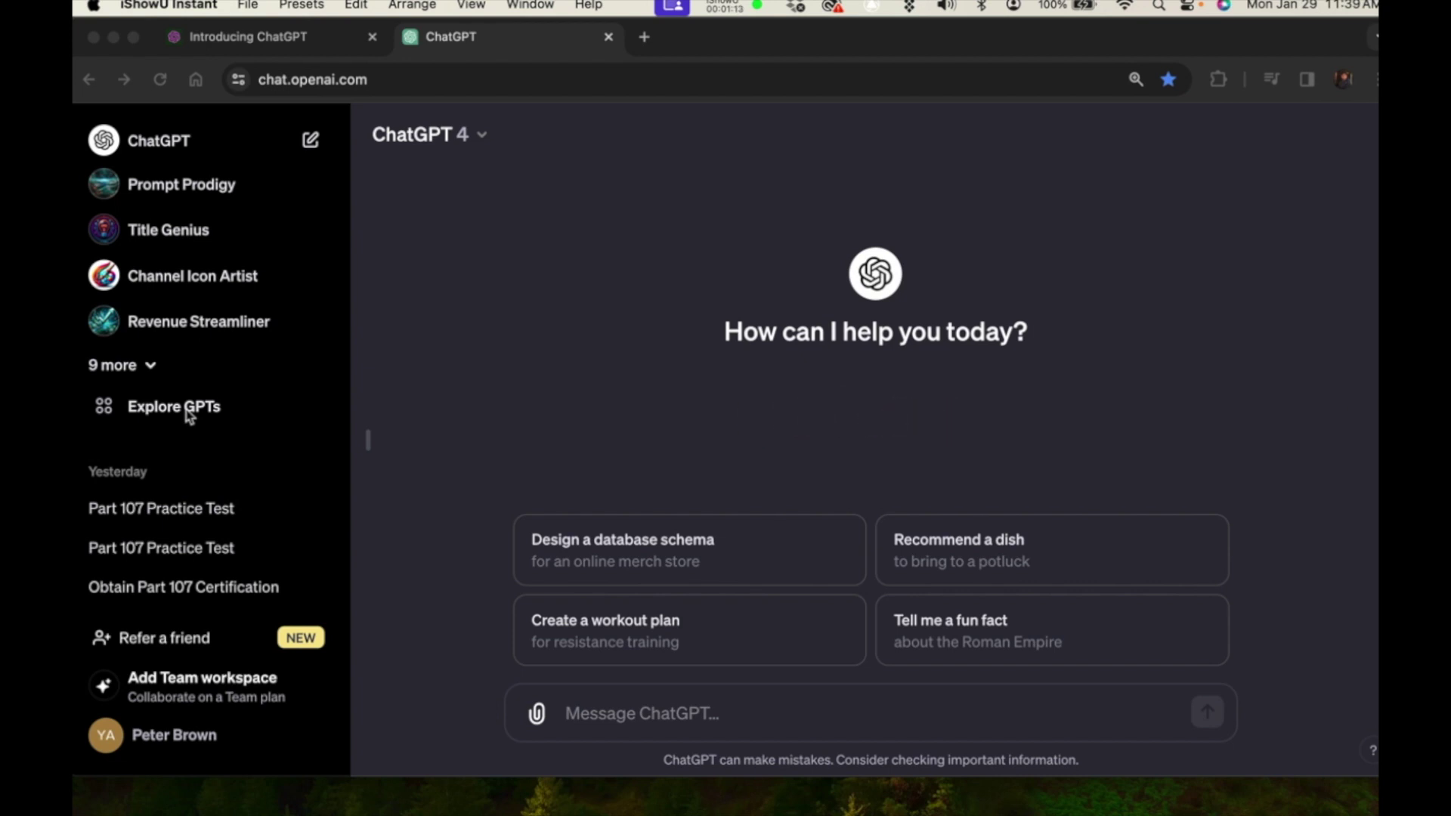
Step: Search the public GPTs for "Title Genius" and open the one that generates 10 catchy YouTube titles
left_click(189, 416)
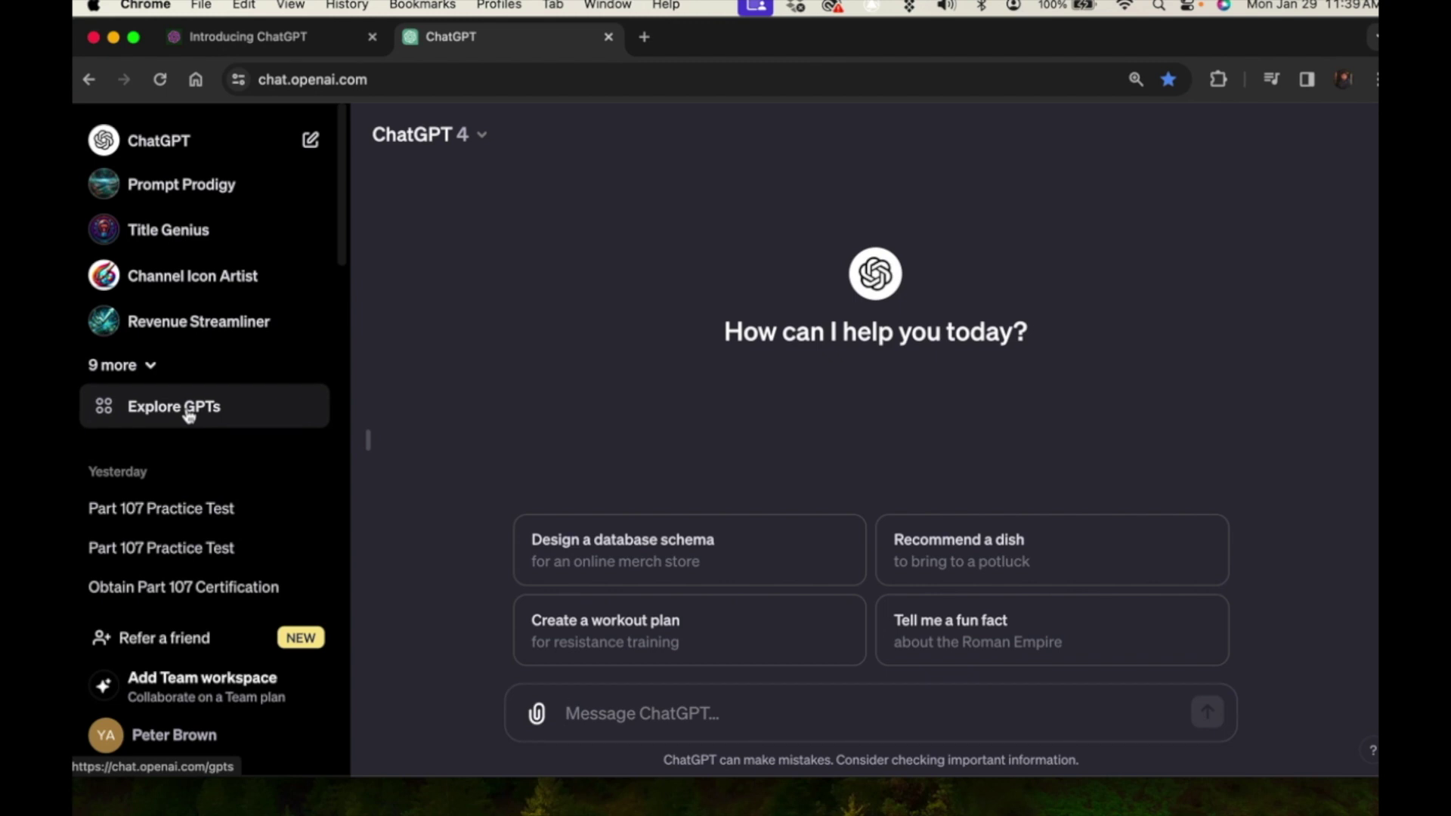
left_click(188, 416)
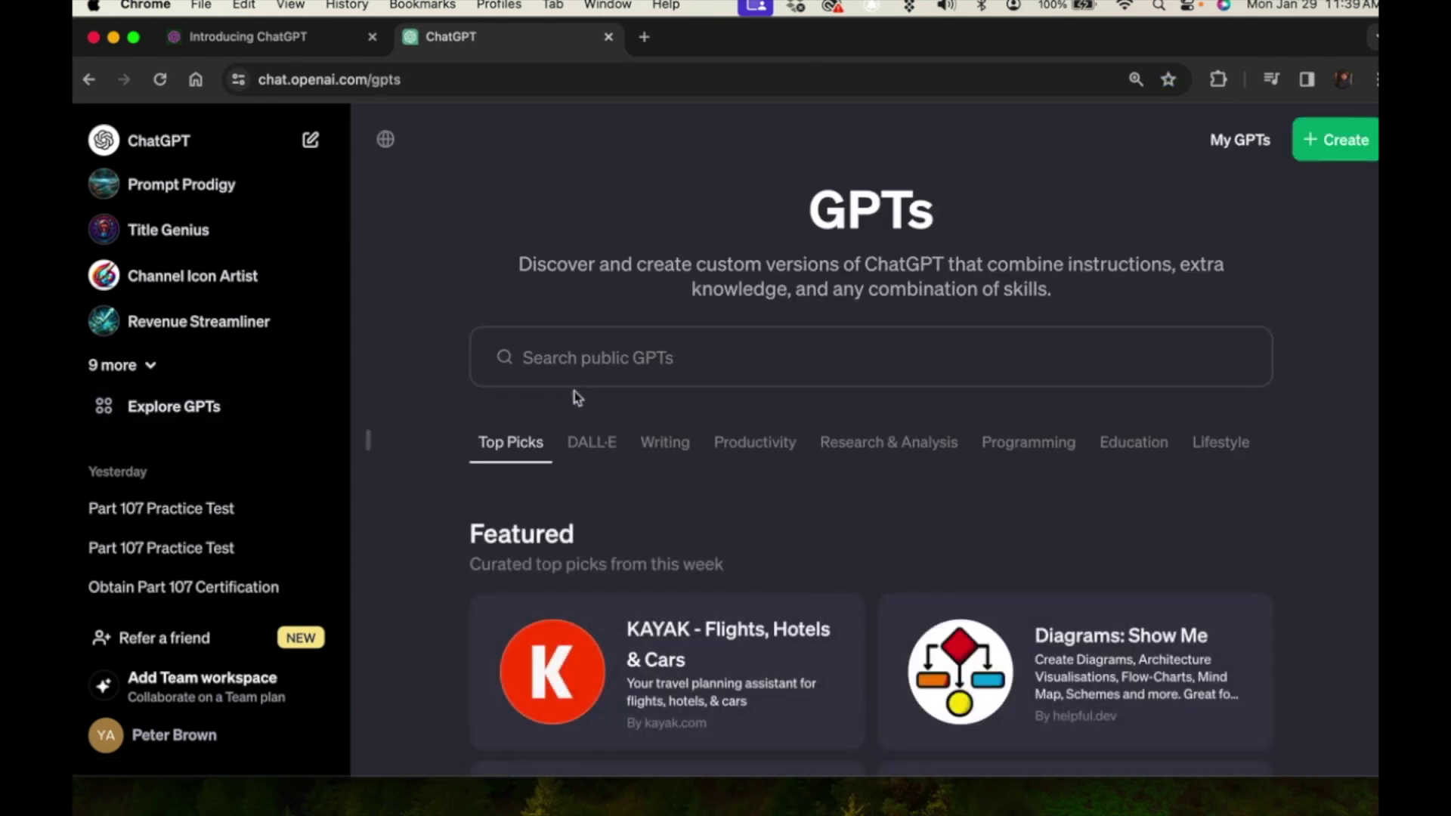
left_click(624, 374)
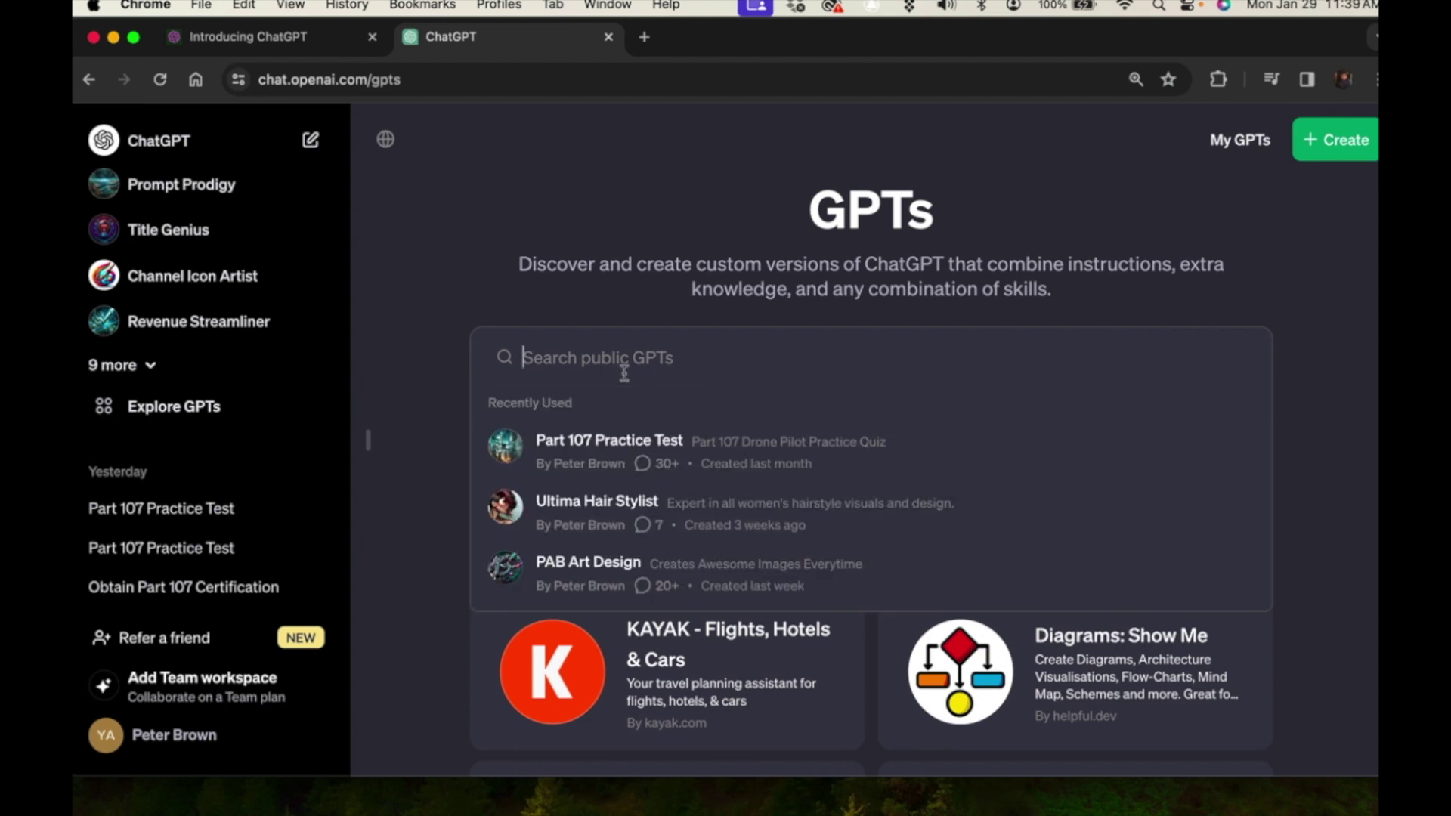
type("Title")
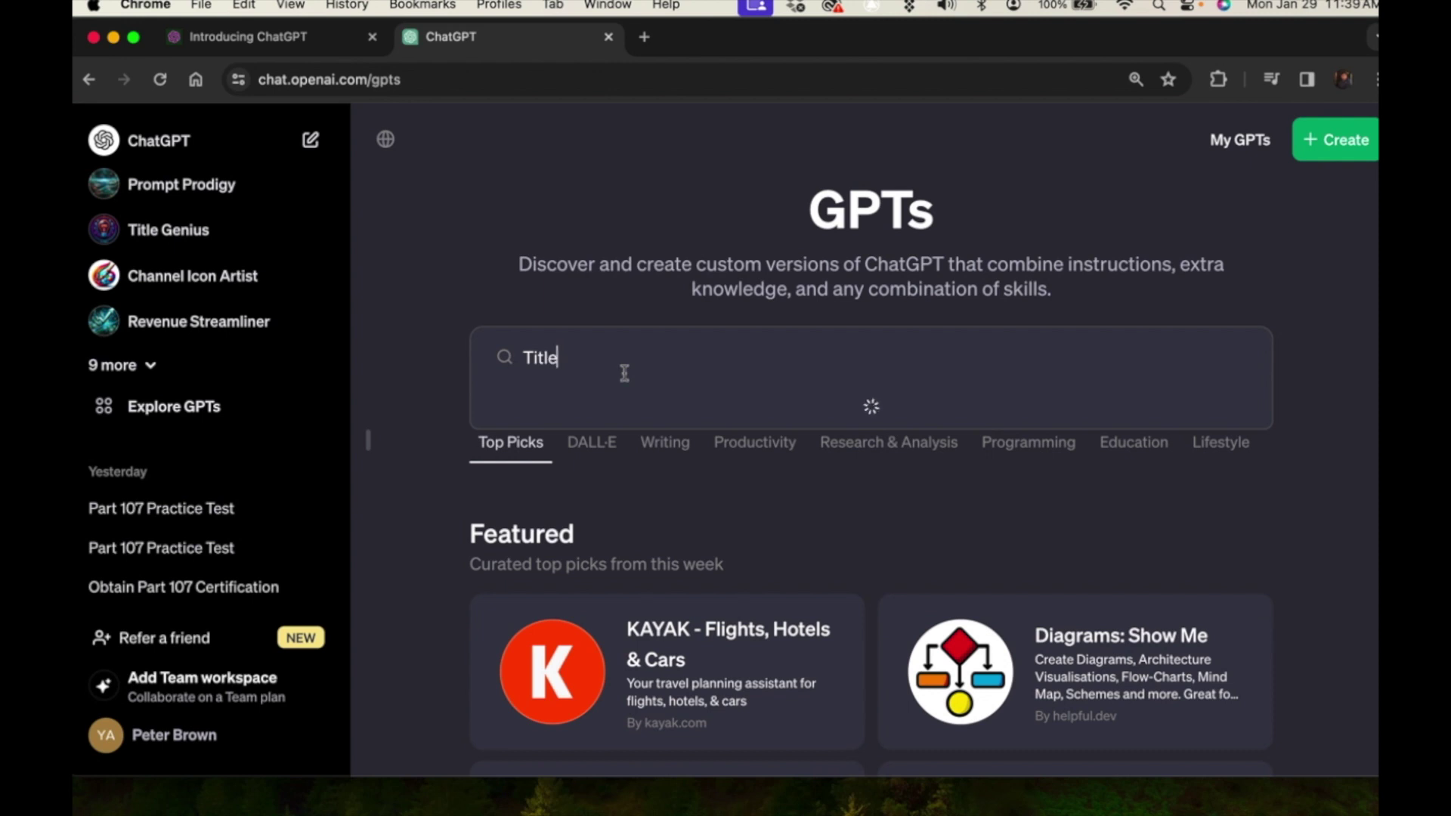
type(" e")
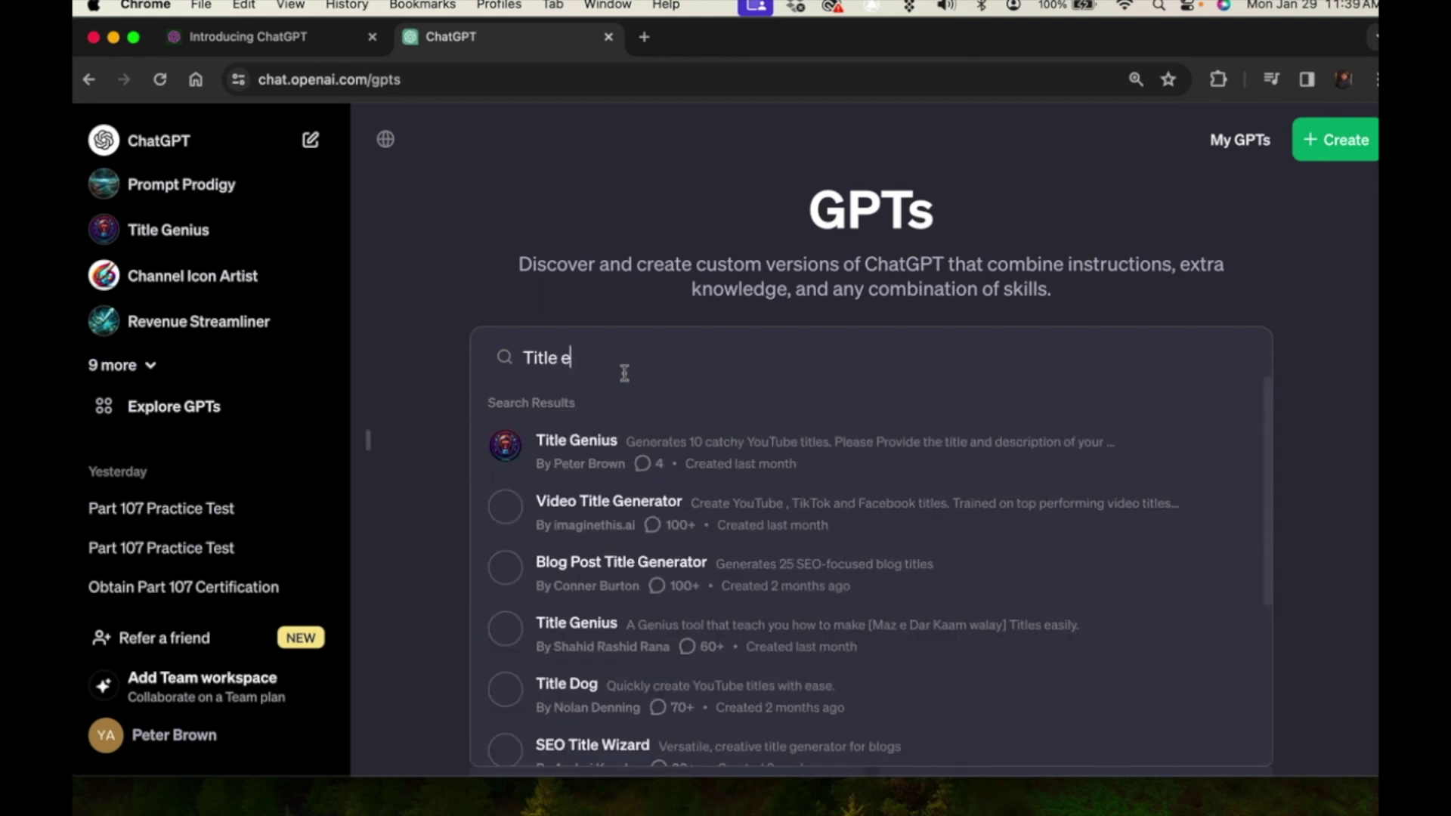
key("BackSpace")
type("G")
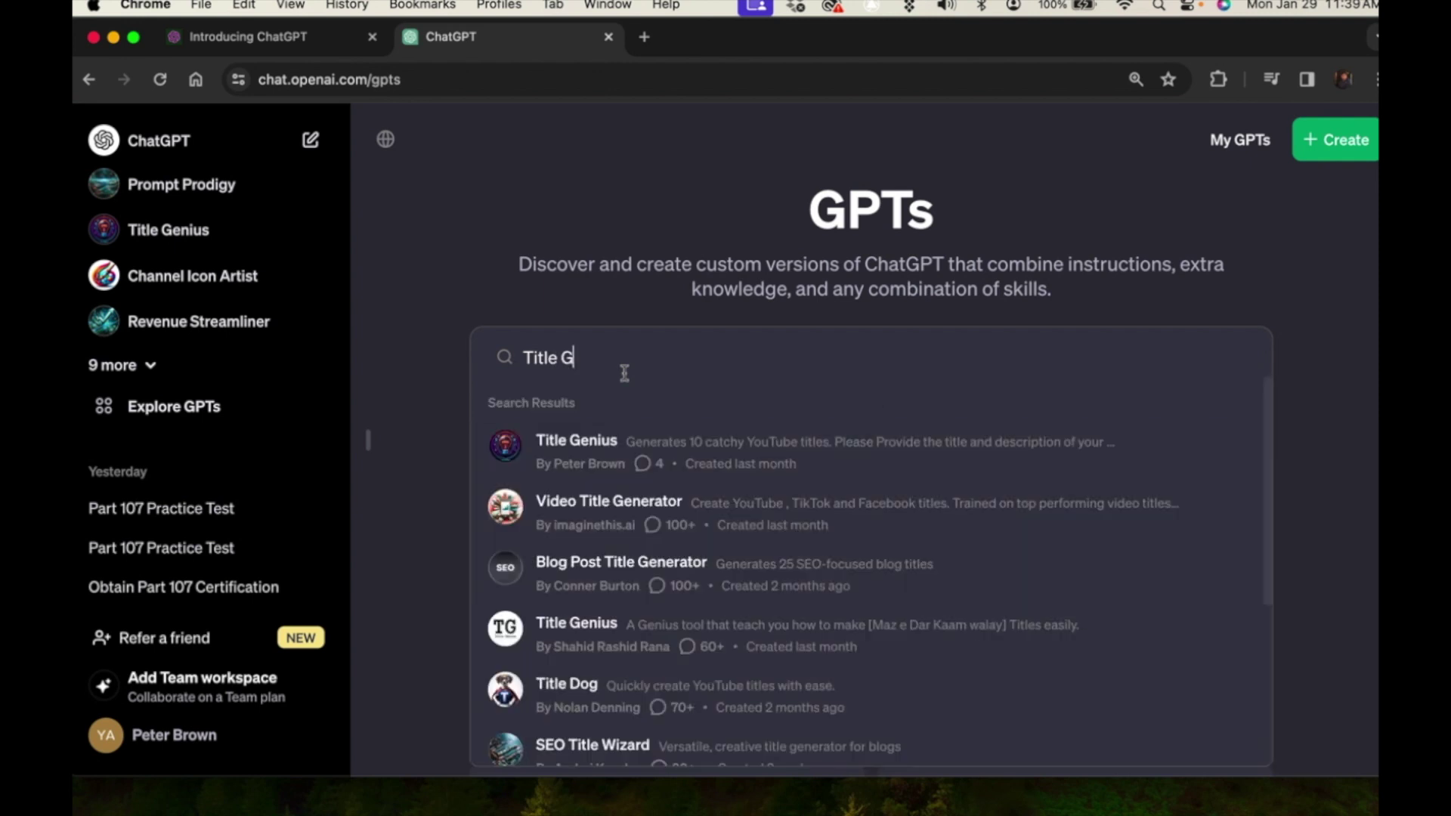
type("enius")
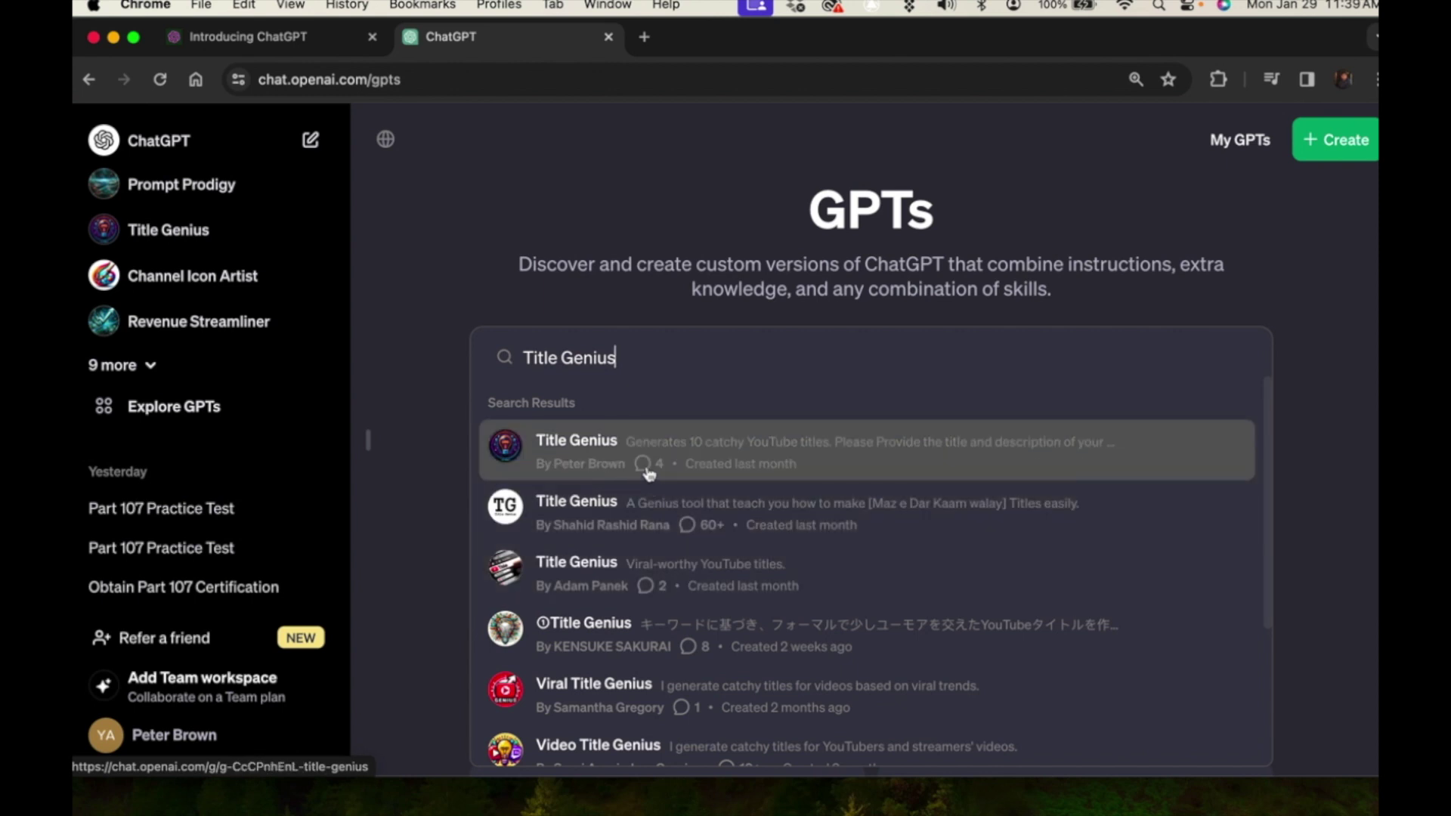
left_click(608, 453)
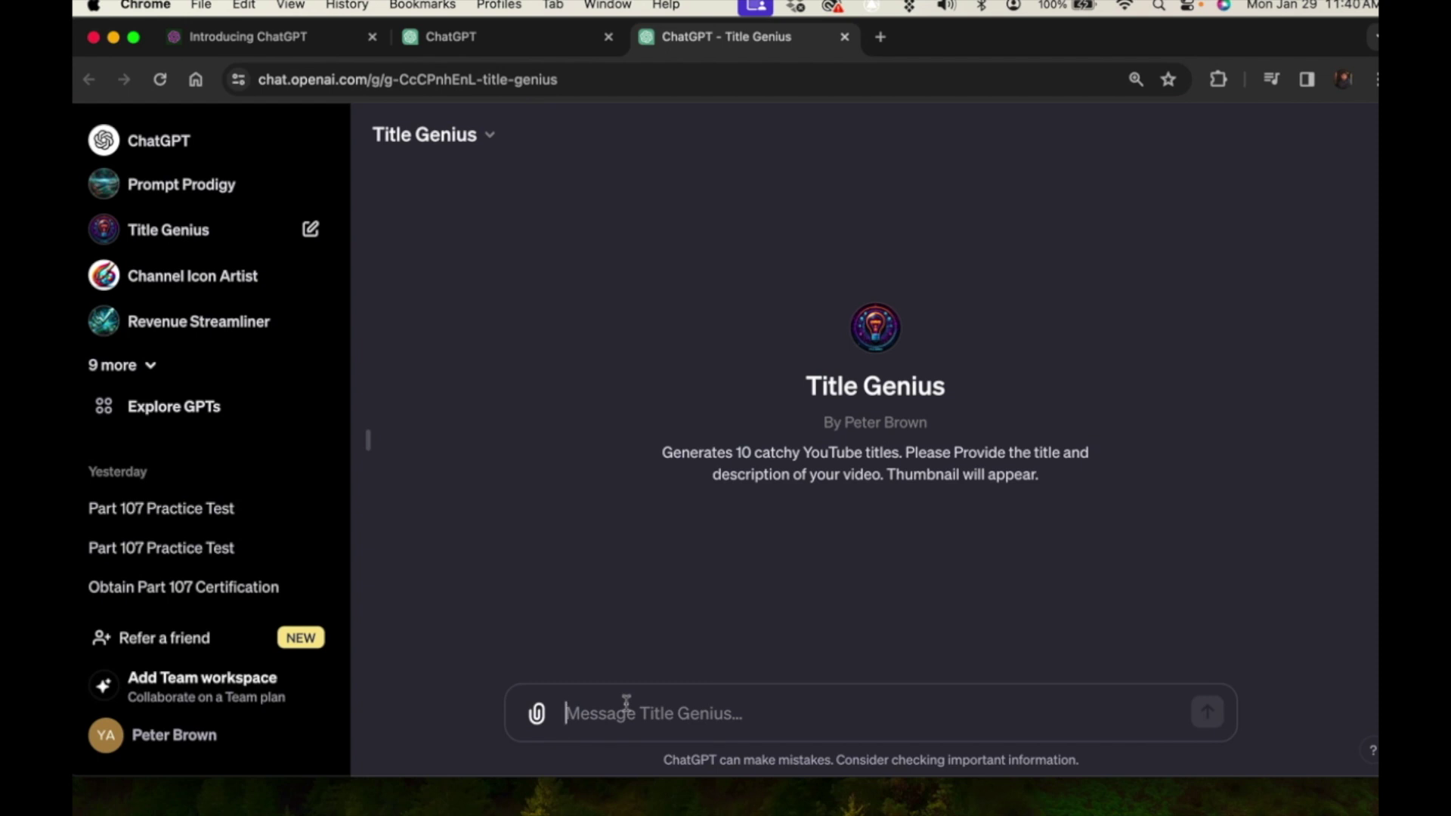
Step: Enter the video title "Part 107 Practice Test for Drone Pilots" in the message to Title Genius
type("Part")
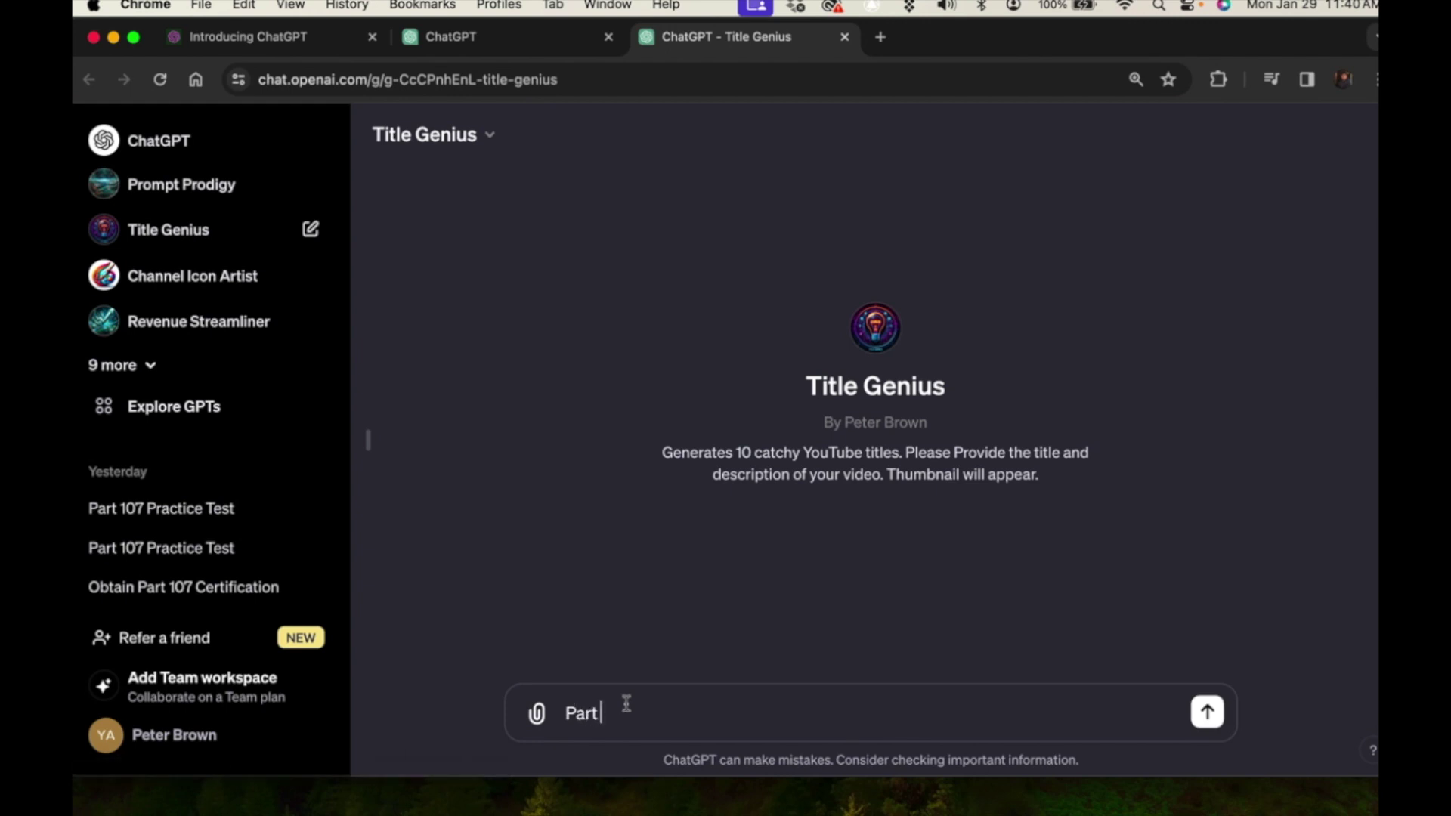
type(" 107 Practice Test")
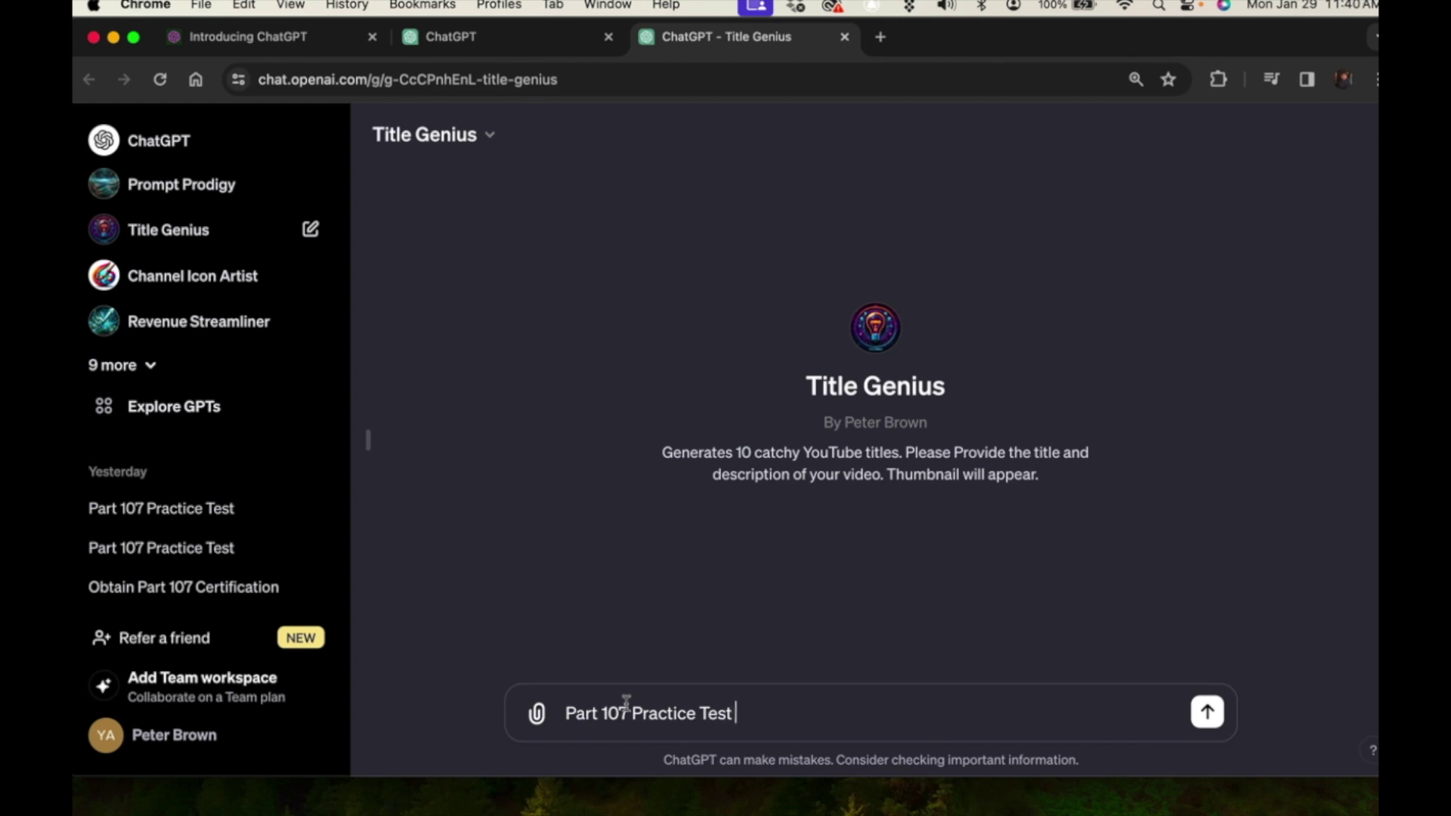
type(" for Drone Pilots")
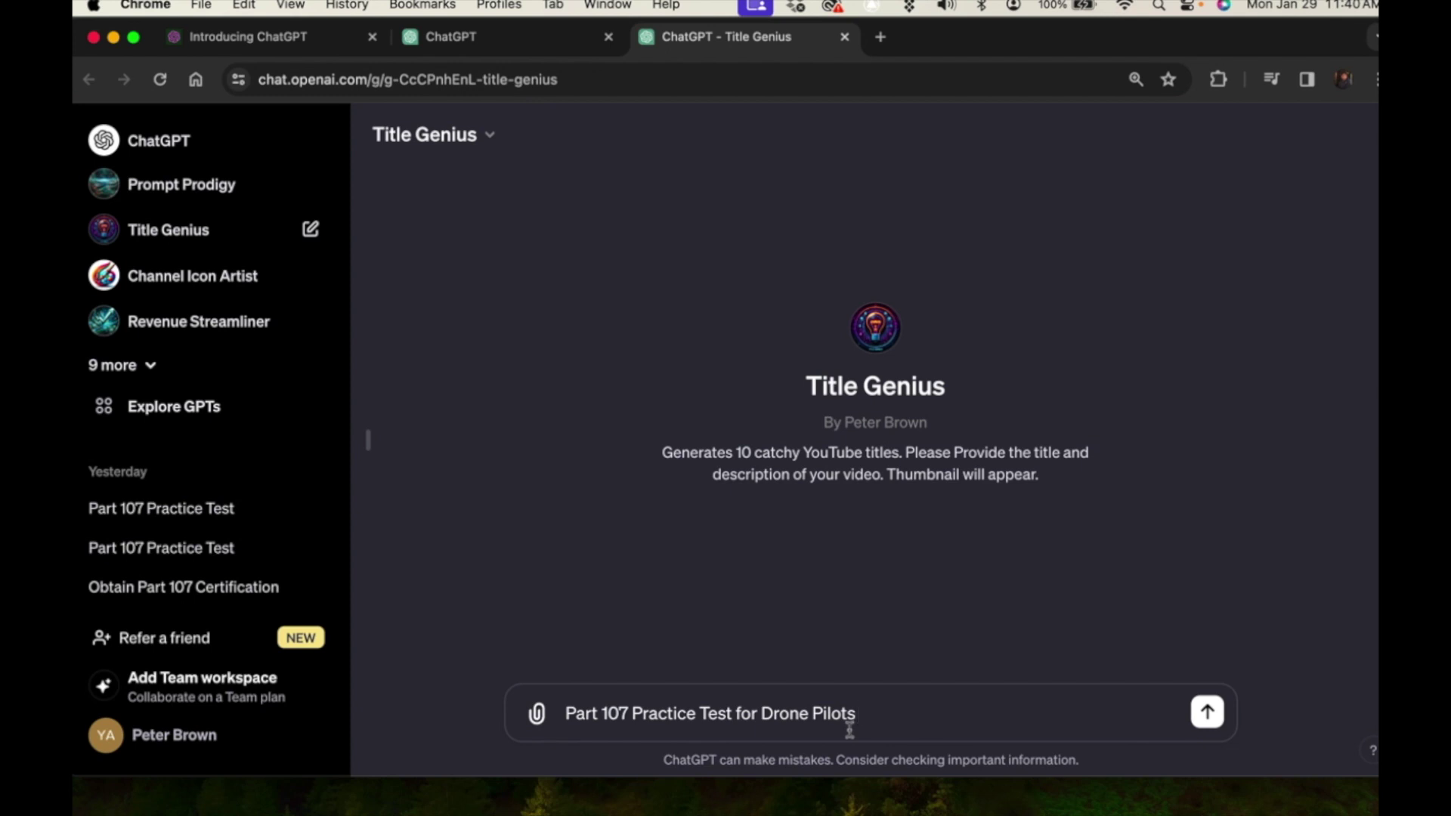
Step: Append the description "- It's a short practice test and quizes" after the video title in the message
type("- IT")
key("BackSpace")
type("T'S")
key("BackSpace")
key("BackSpace")
key("BackSpace")
type("t's a short practice")
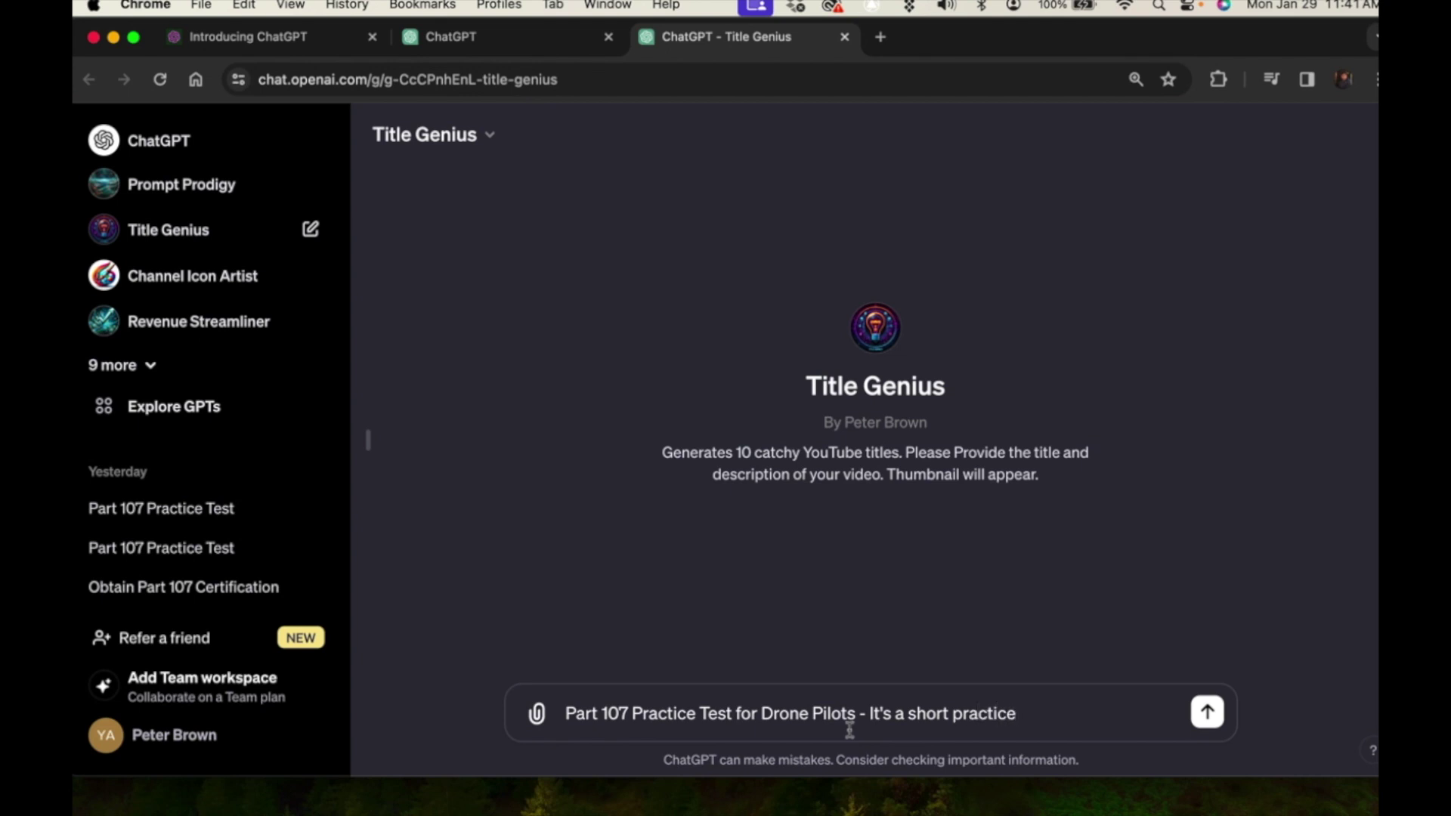
type(" test and quizes")
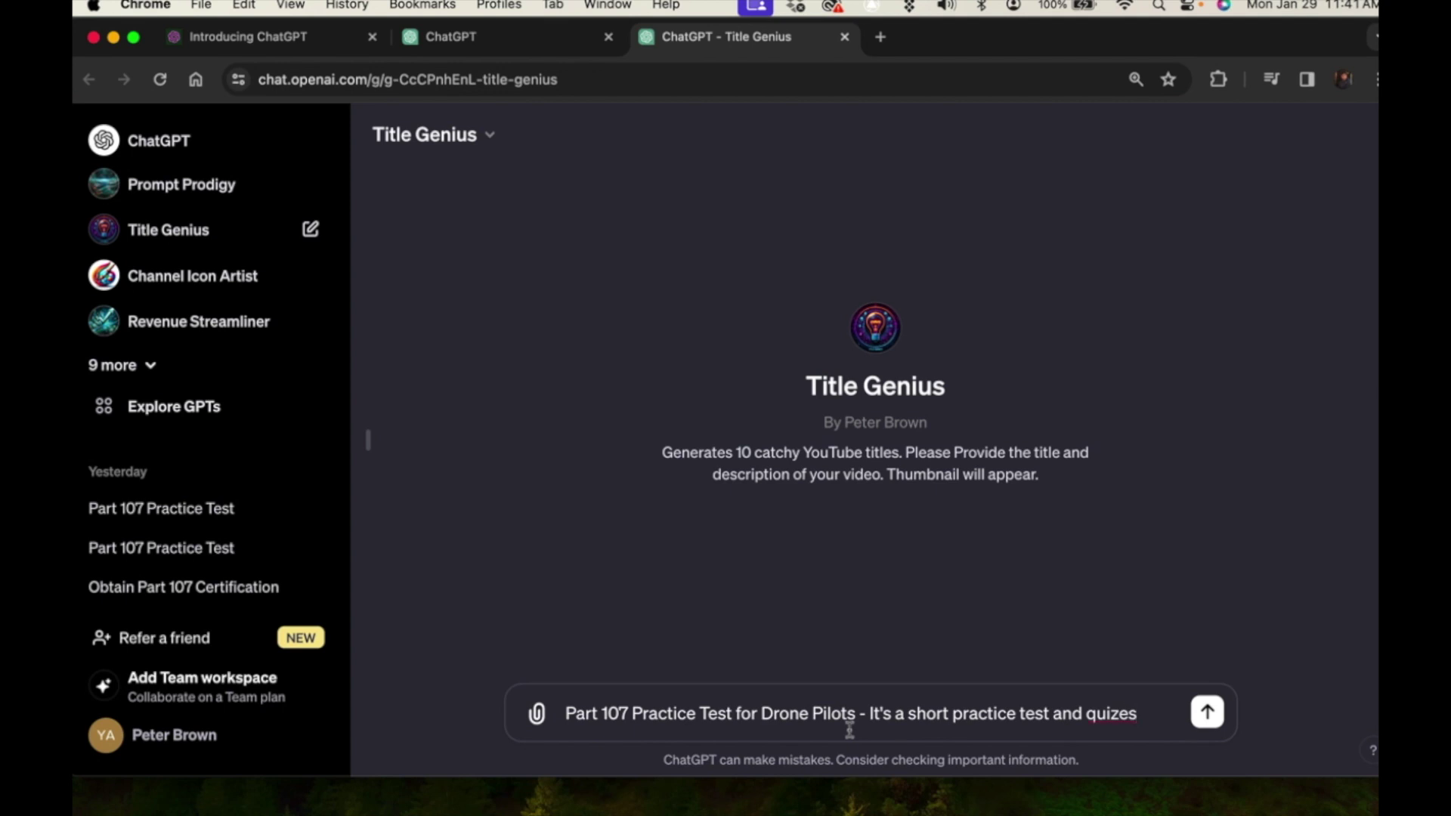
Step: Correct "quizes" to "quiz,", complete the description with "for drone pilots to pass their test", and send the message
type(",")
key("BackSpace")
key("BackSpace")
key("BackSpace")
key("BackSpace")
type("z, for dron")
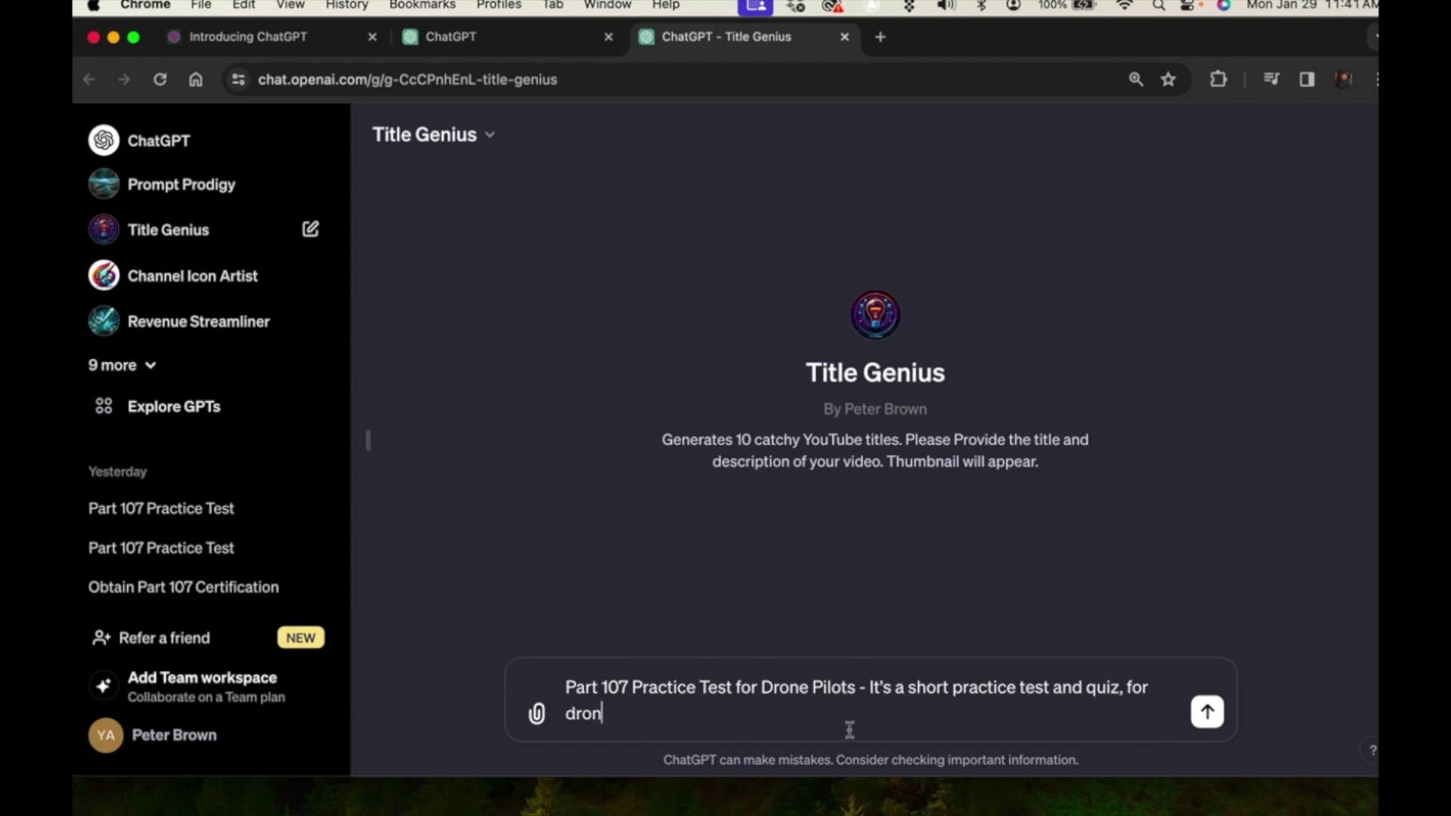
type("e pilots to passs")
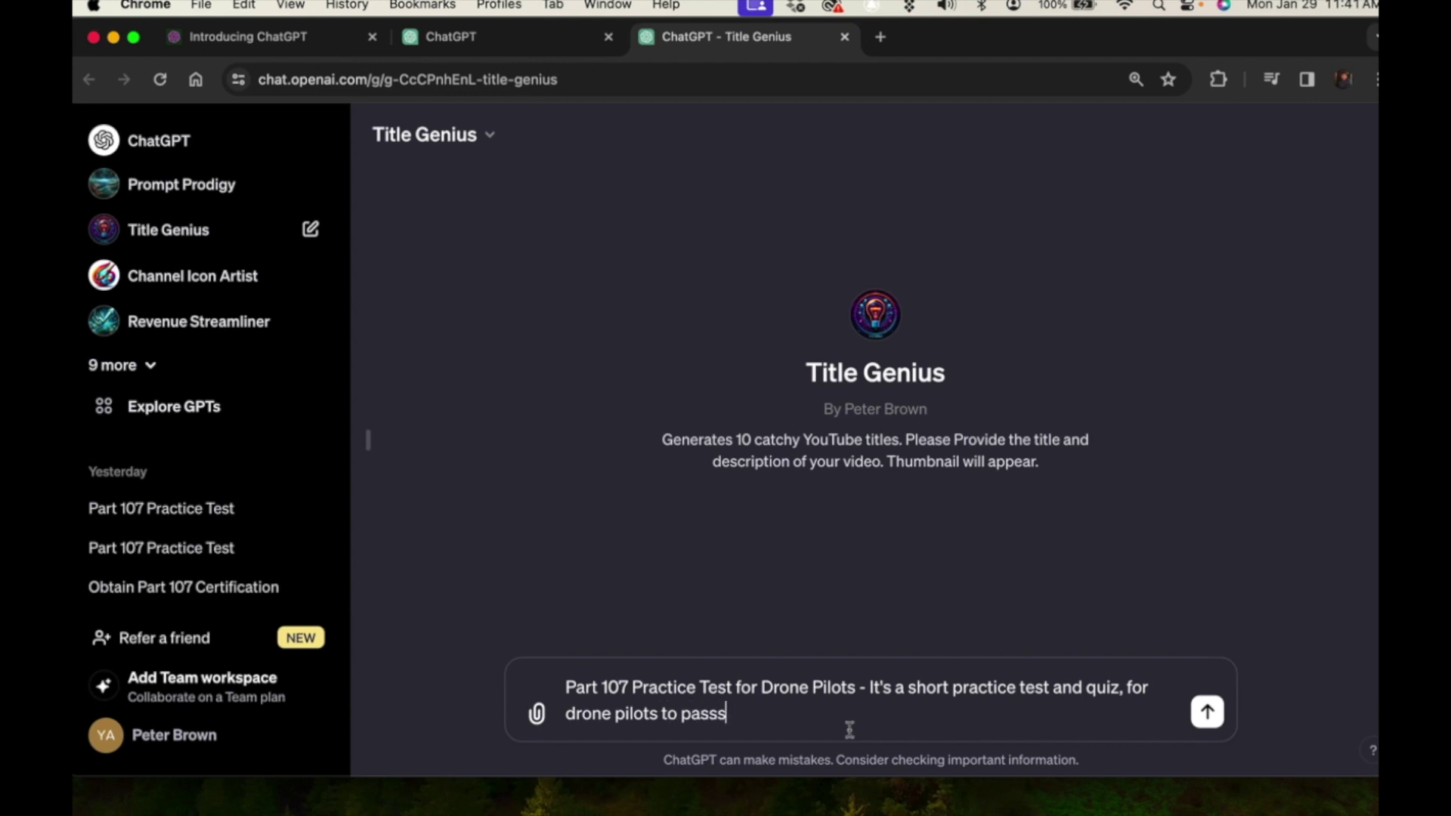
key("BackSpace")
type("thei")
type("test")
key("Left")
key("Left")
key("Left")
key("BackSpace")
key("BackSpace")
type("ir")
left_click(1203, 720)
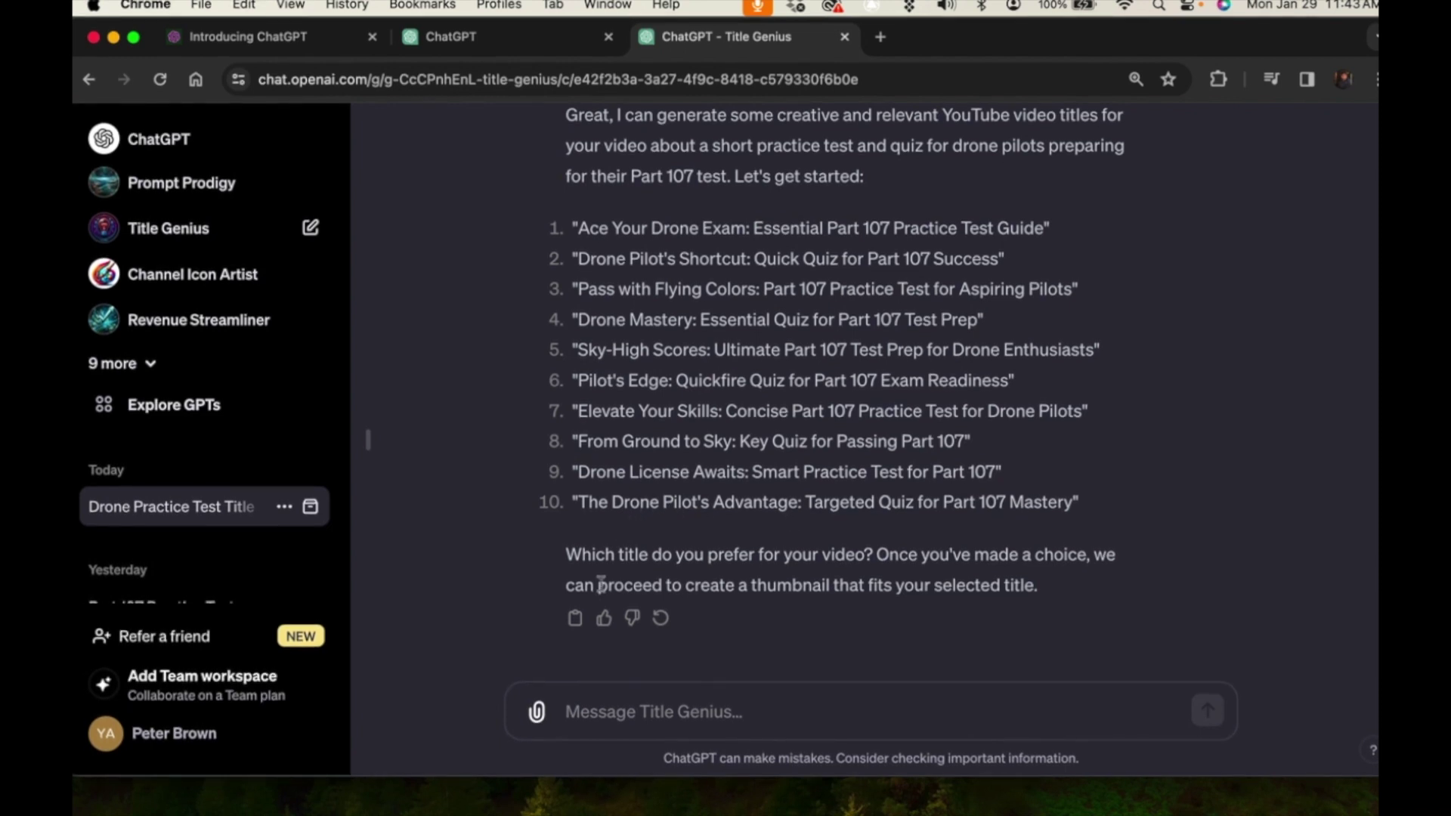
Step: Reply "I like number 10" to choose the title "The Drone Pilot's Advantage: Targeted Quiz for Part 107 Mastery"
left_click(581, 714)
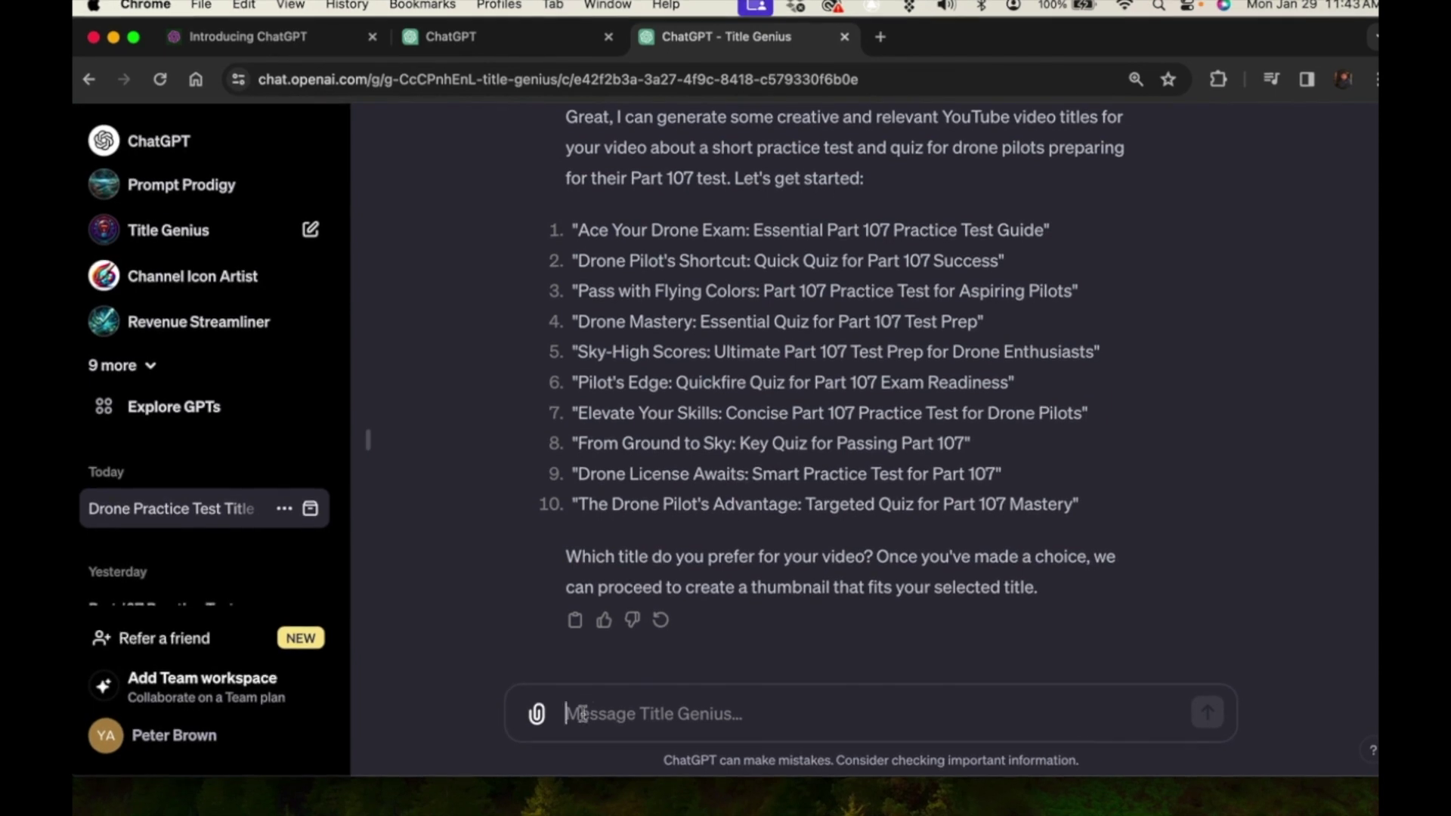
type("10")
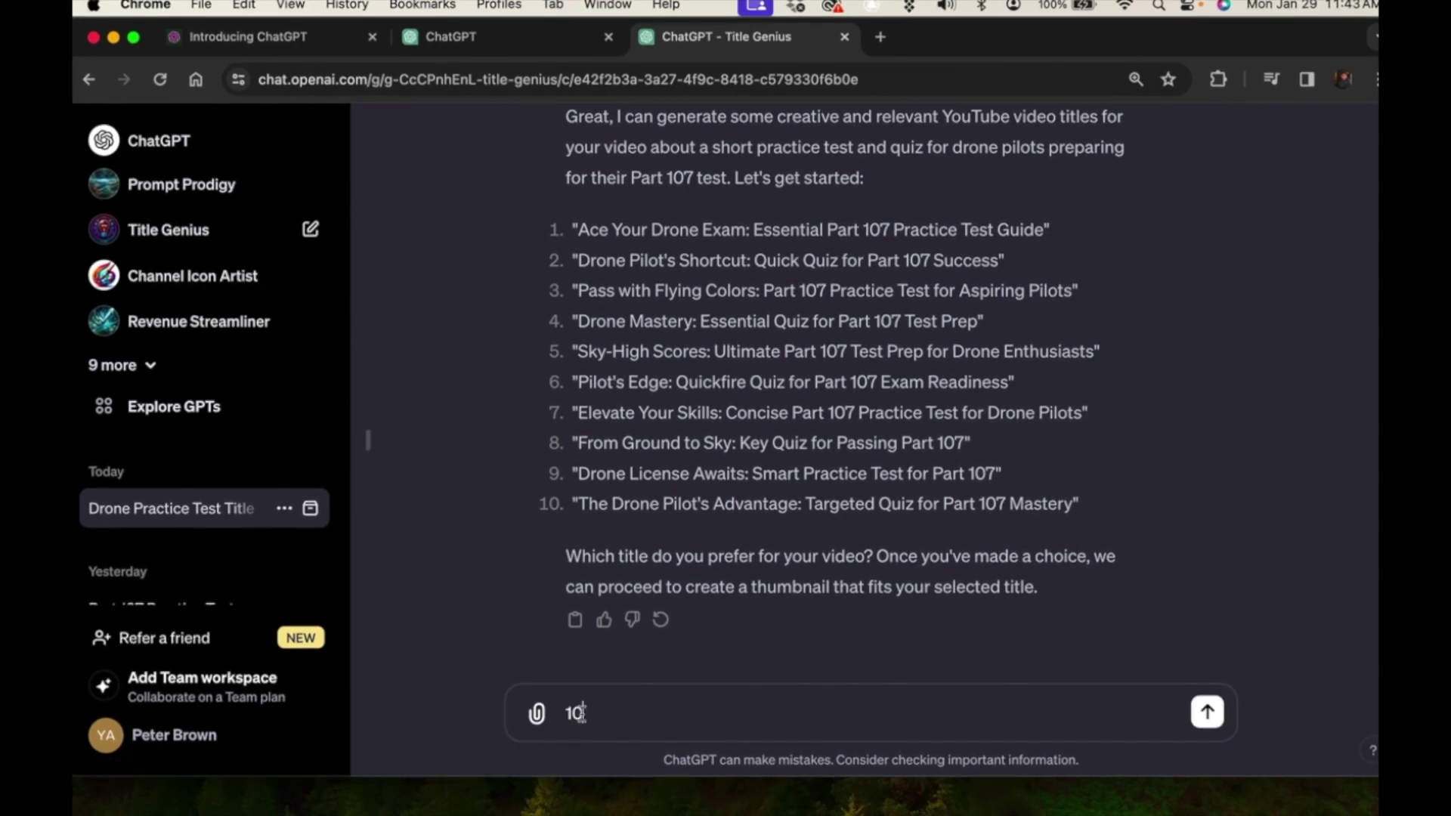
key("BackSpace")
key("BackSpace")
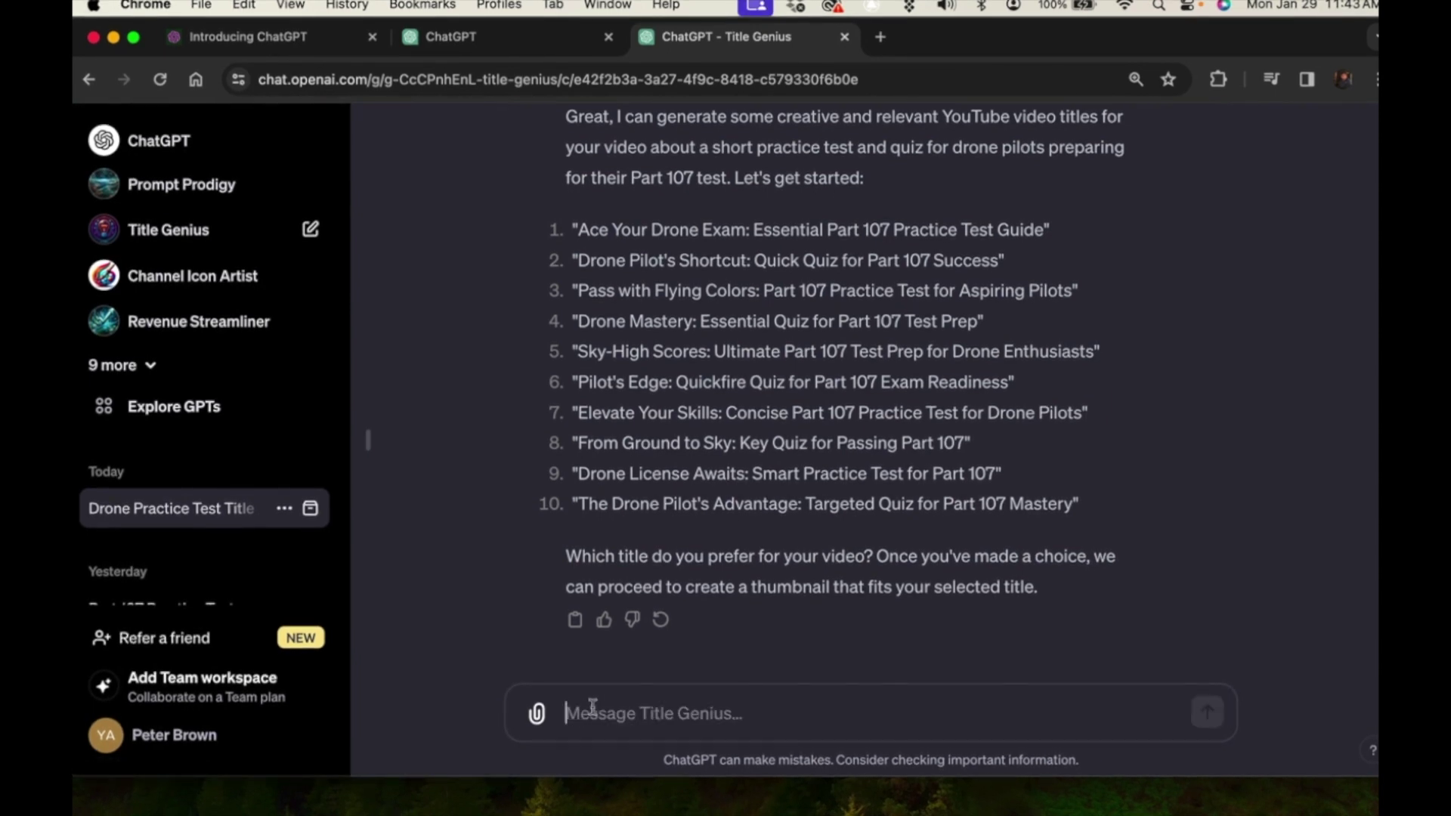
type("I like")
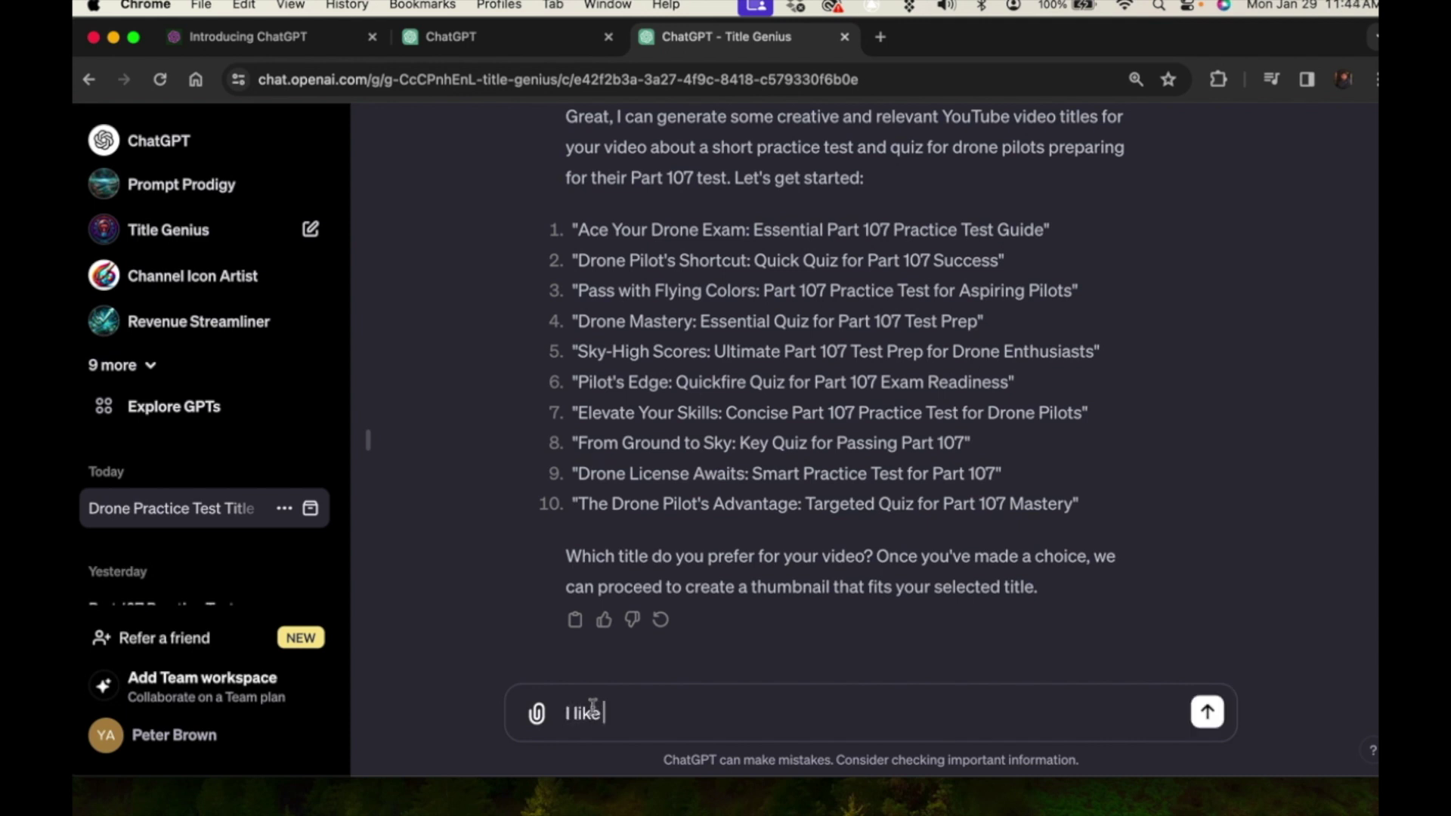
type(" number 10")
left_click_drag(1088, 512, 566, 517)
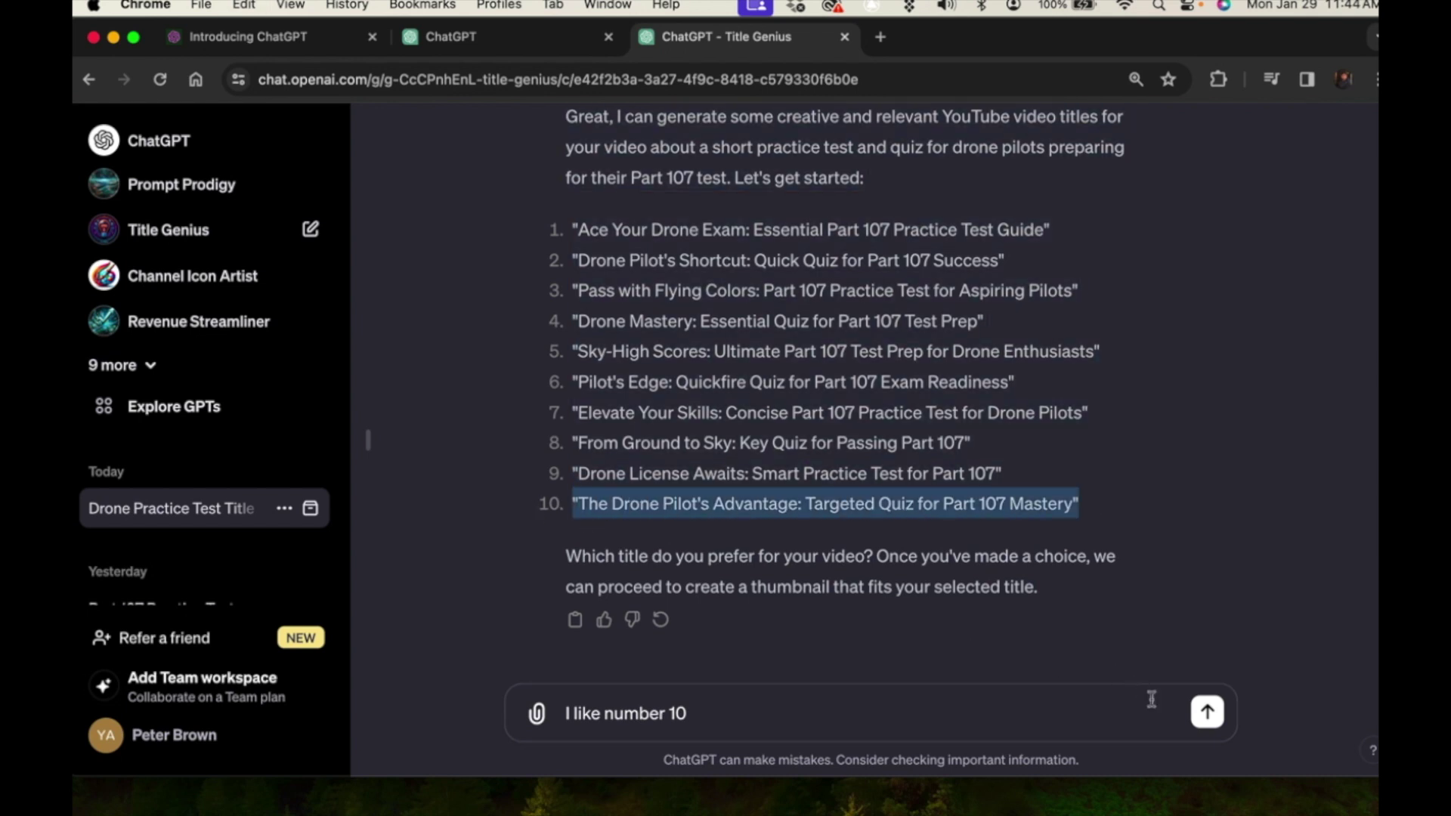
left_click(1207, 714)
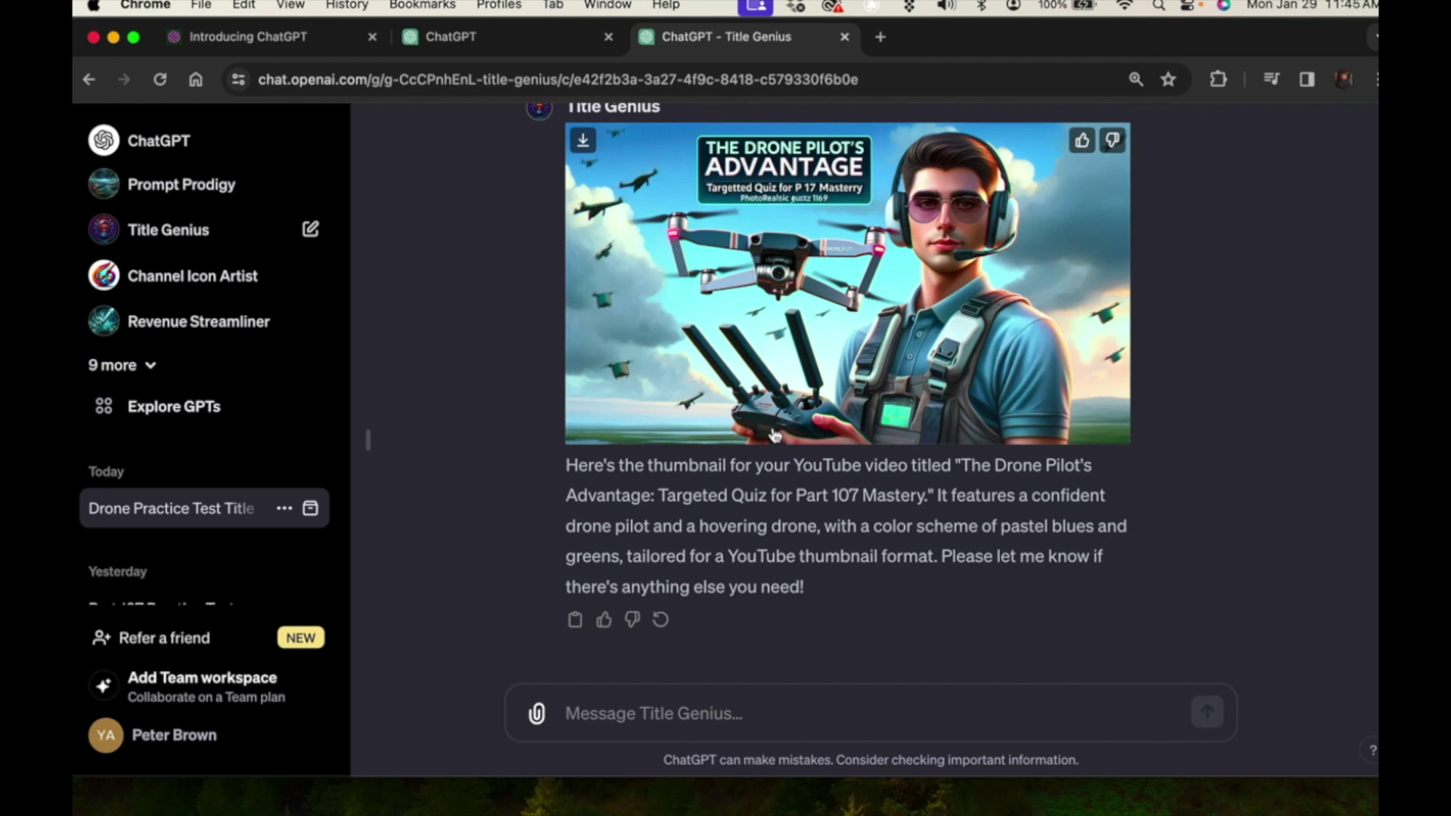
Step: Download the generated drone pilot thumbnail, save the image in Preview, and close its window
left_click(583, 146)
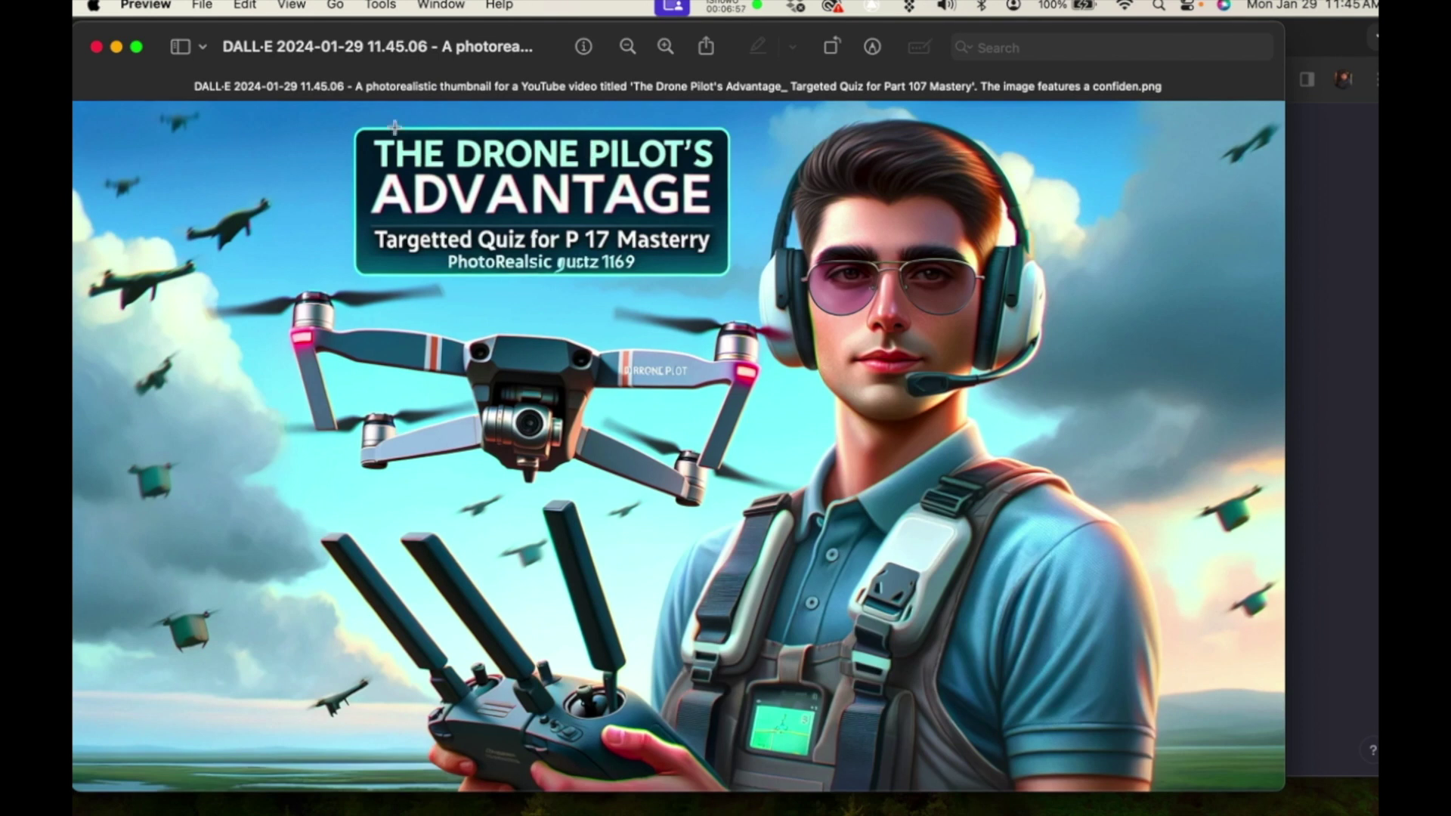
left_click(202, 6)
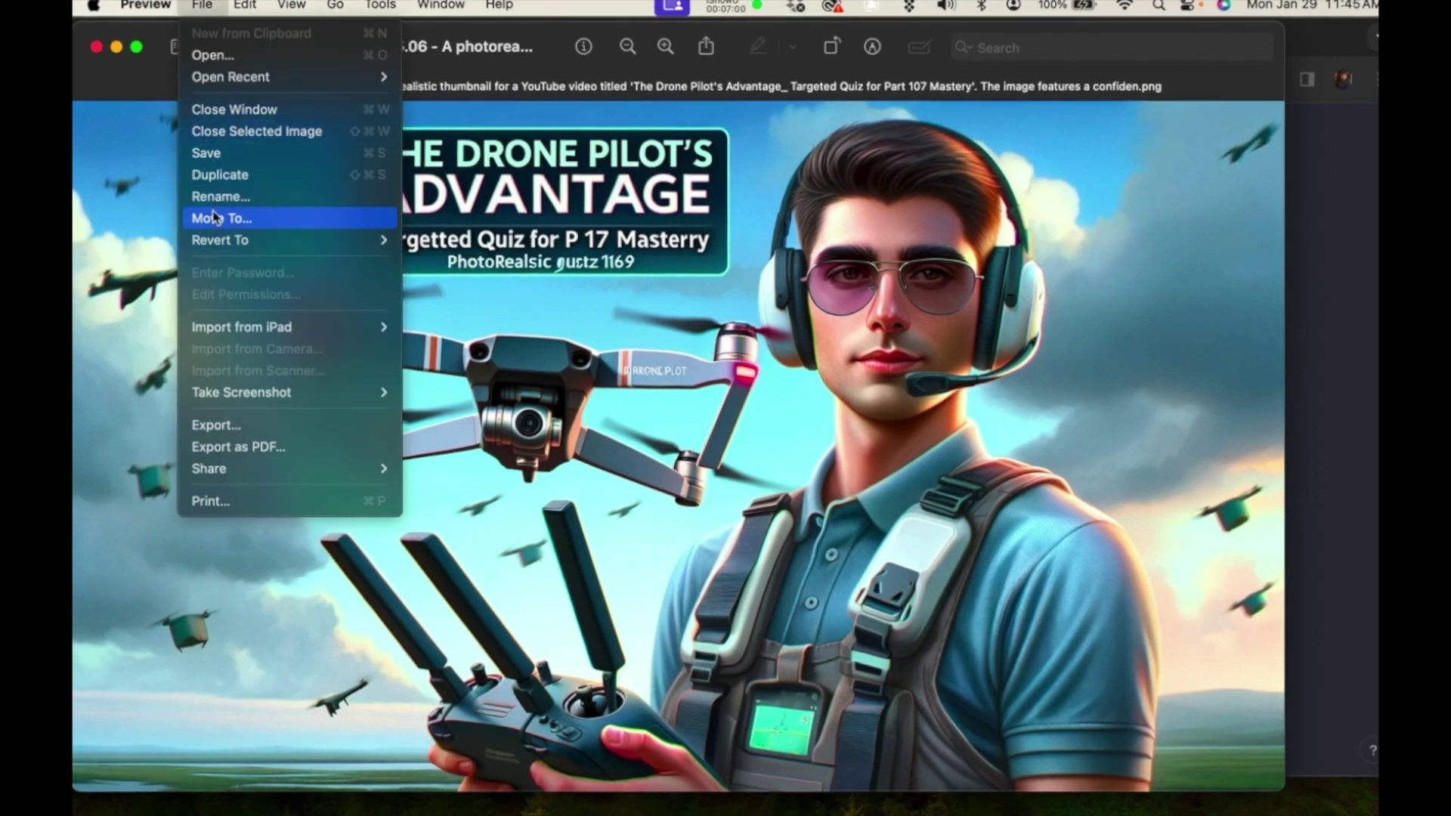
left_click(220, 154)
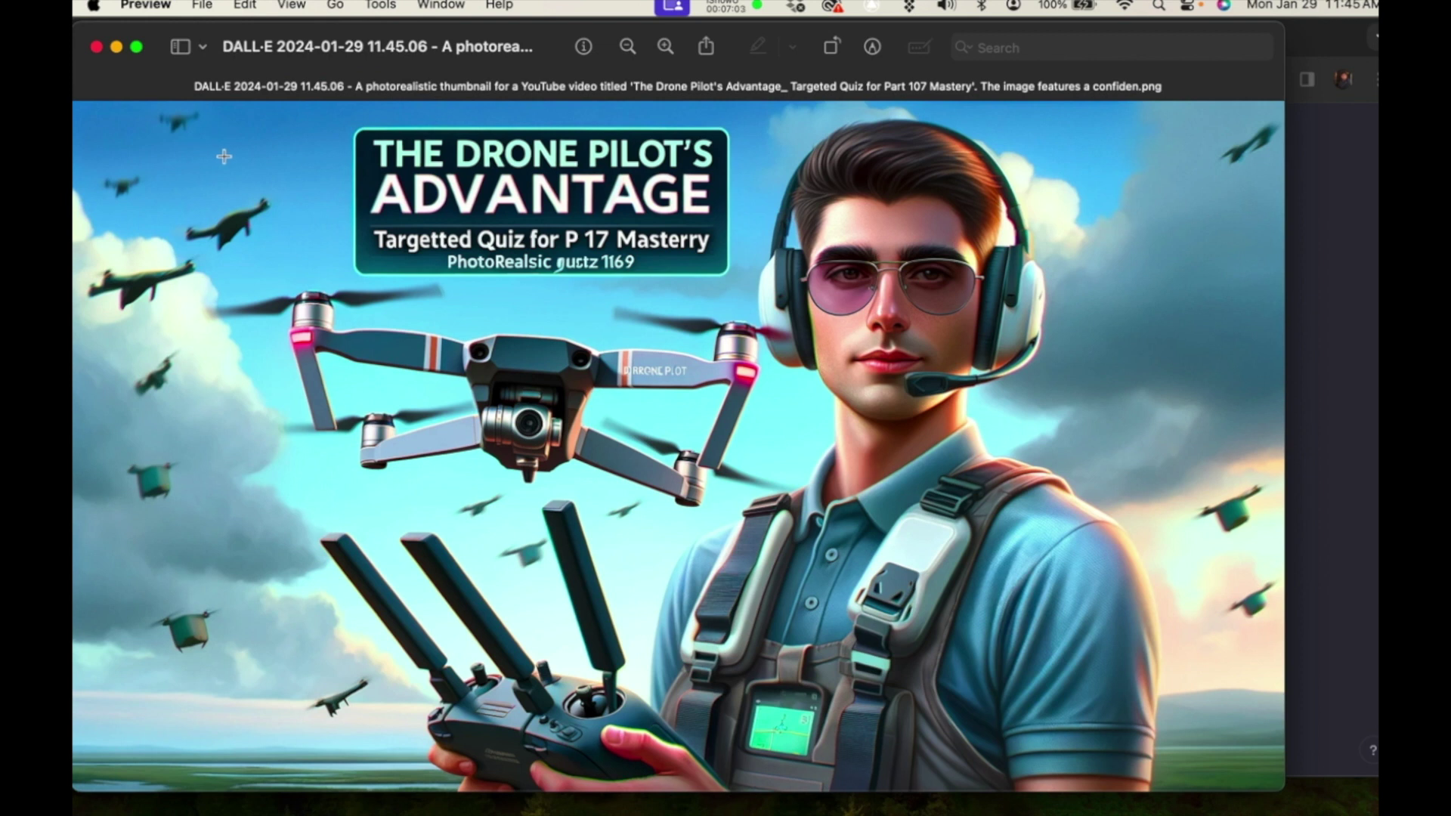
left_click(97, 47)
Step: Draft a follow-up message asking "Can you make one with an African American male, about age 39?"
scroll(586, 227, "up", 5)
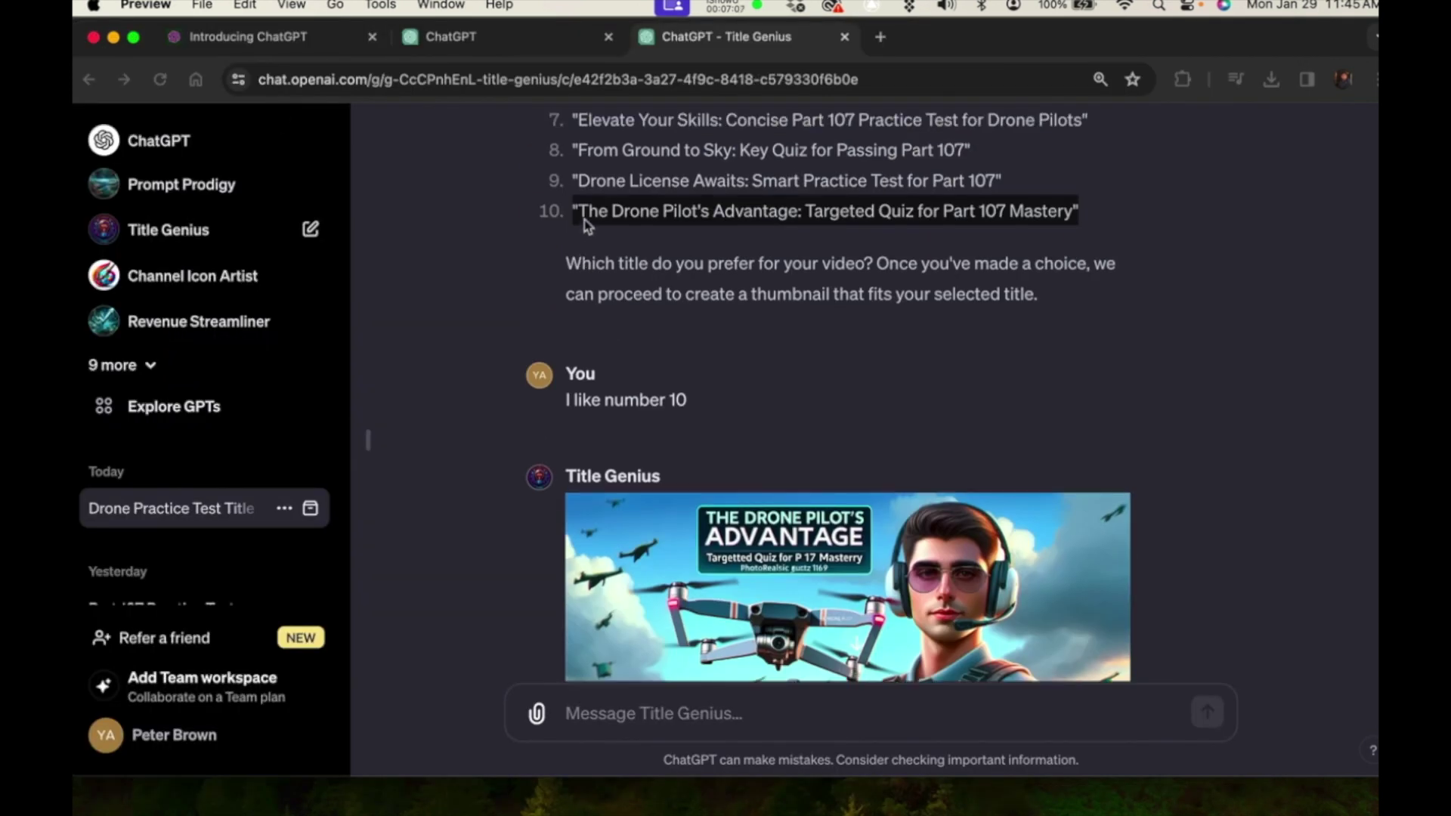
scroll(639, 359, "down", 5)
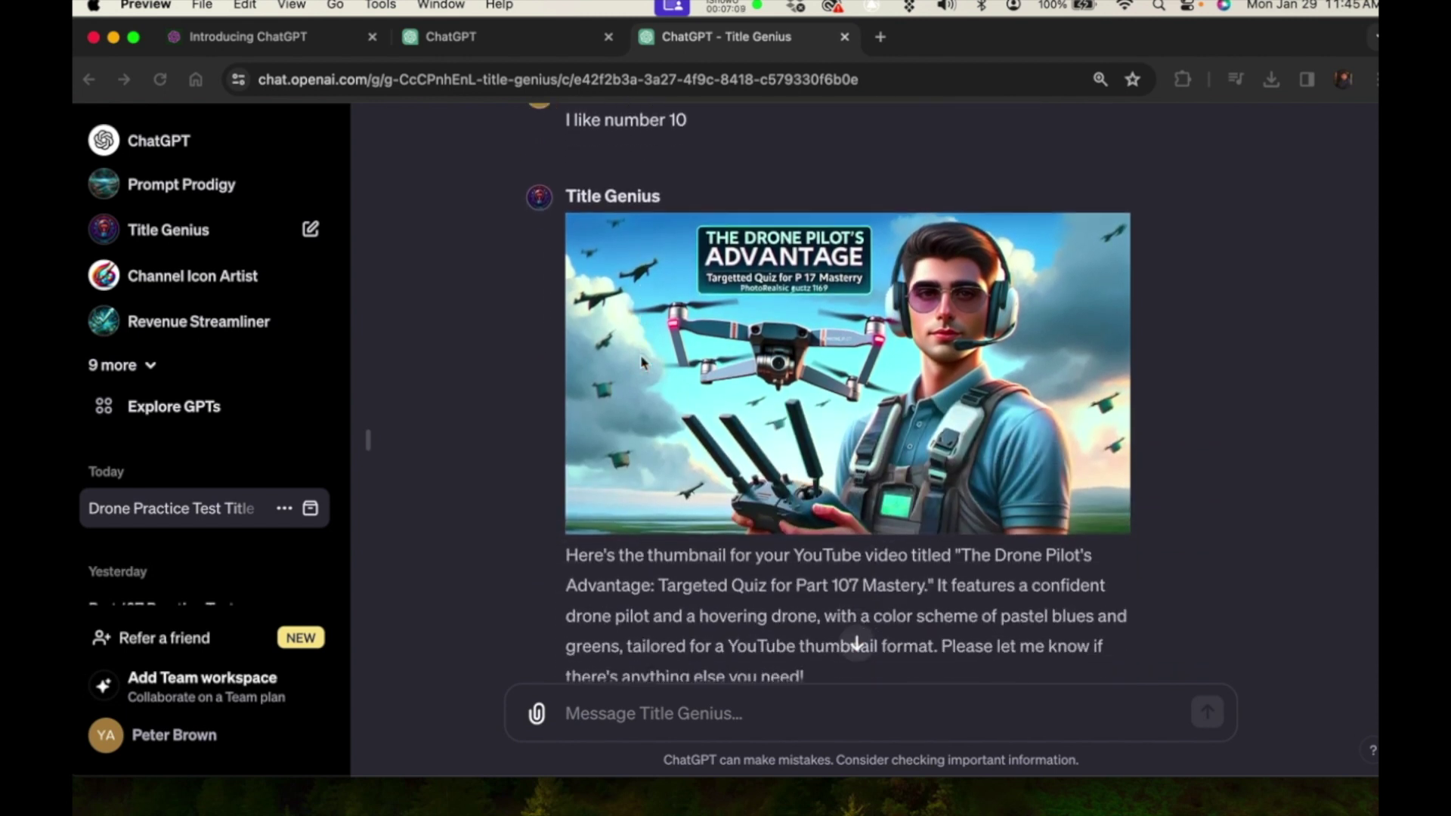
scroll(641, 362, "down", 1)
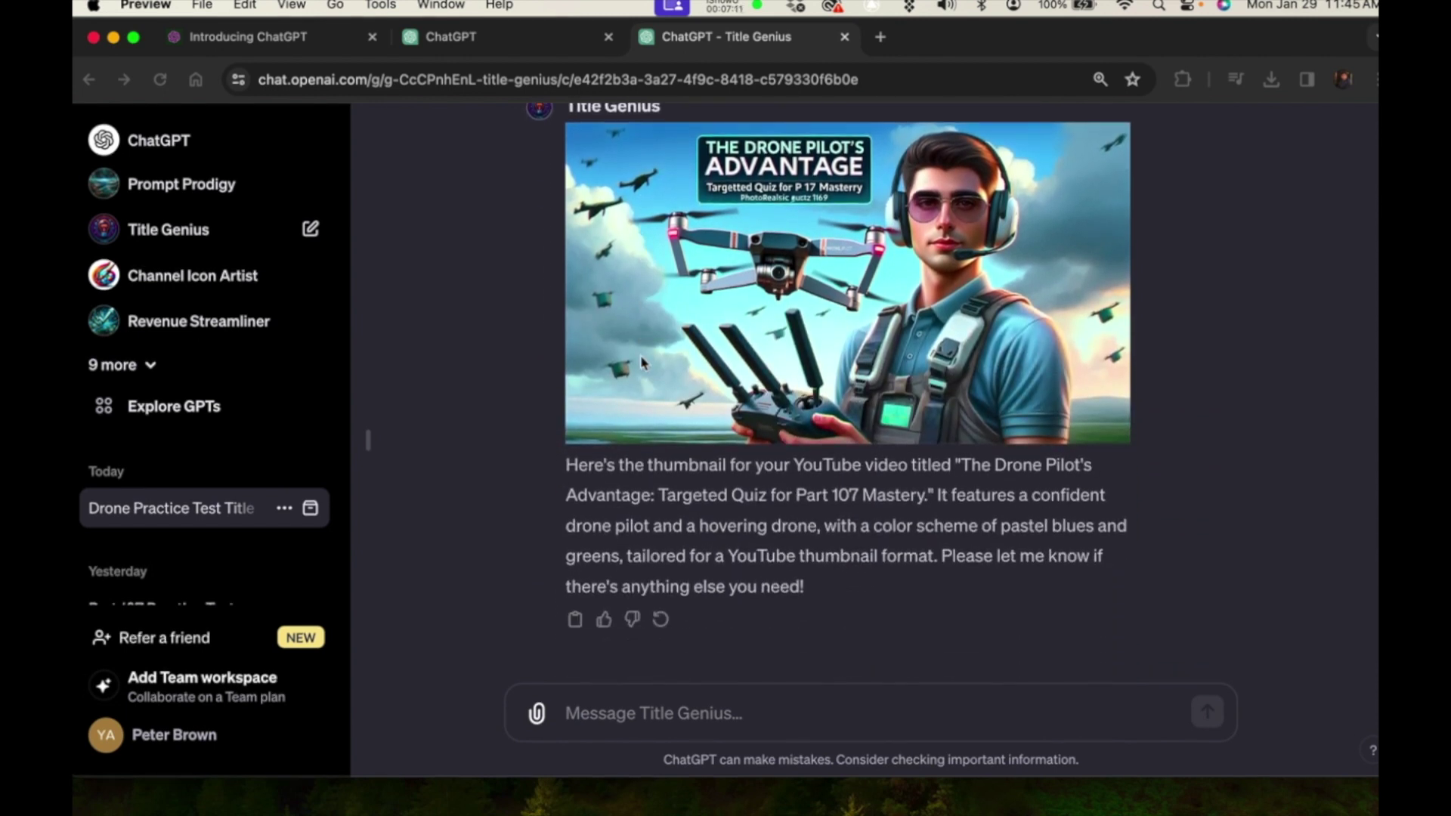
left_click(618, 724)
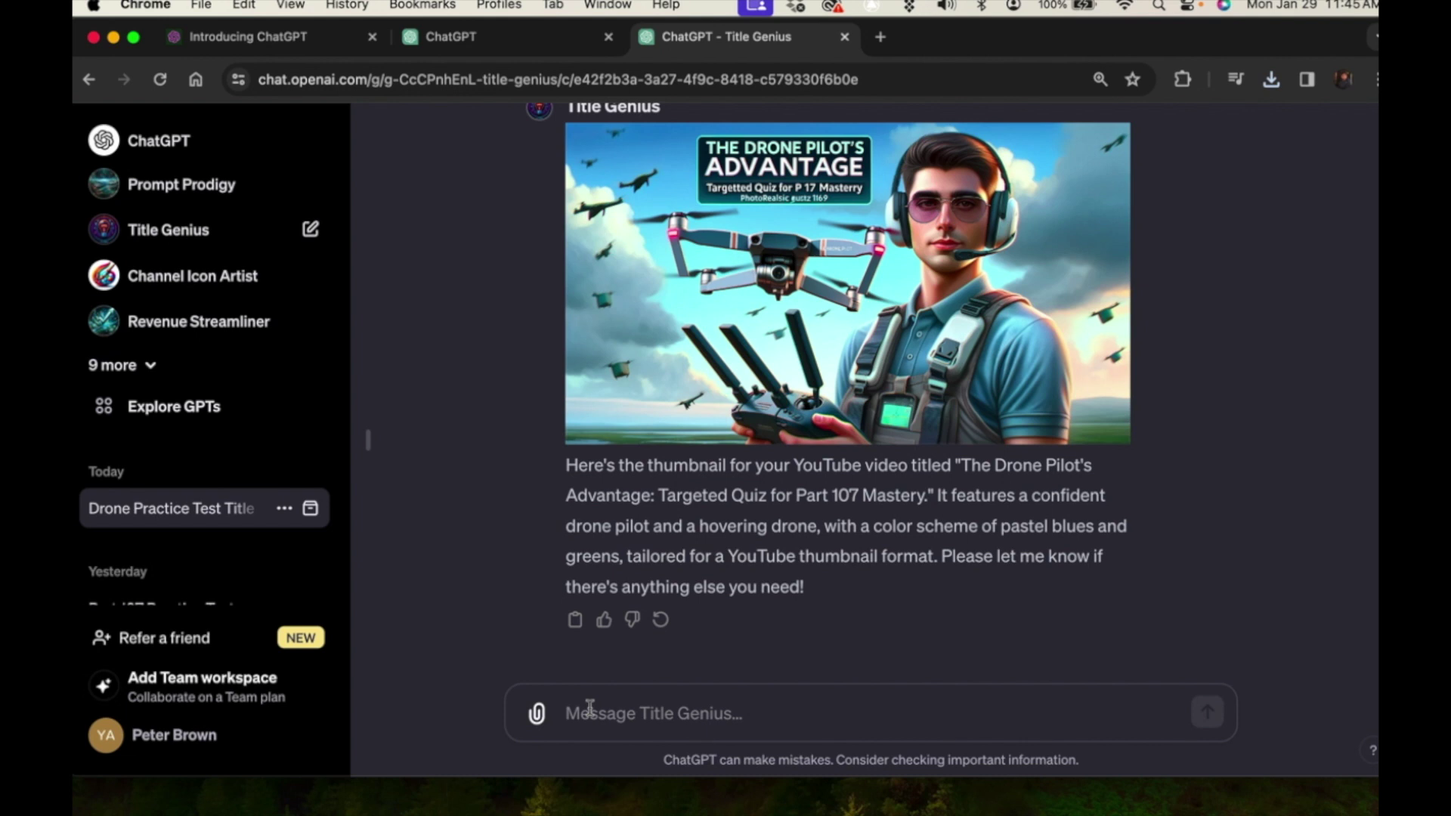
type("Can you ")
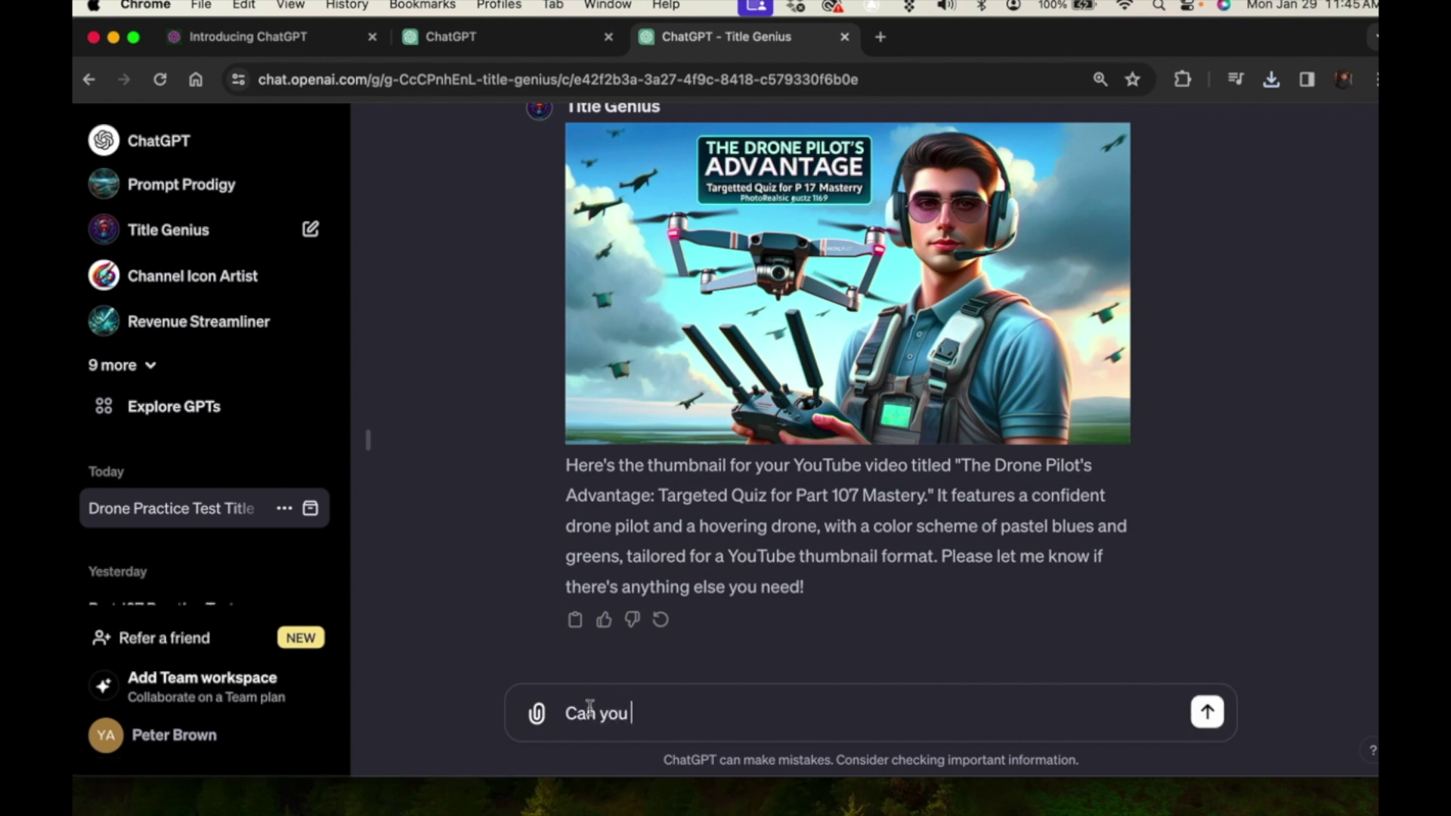
type("make one with an")
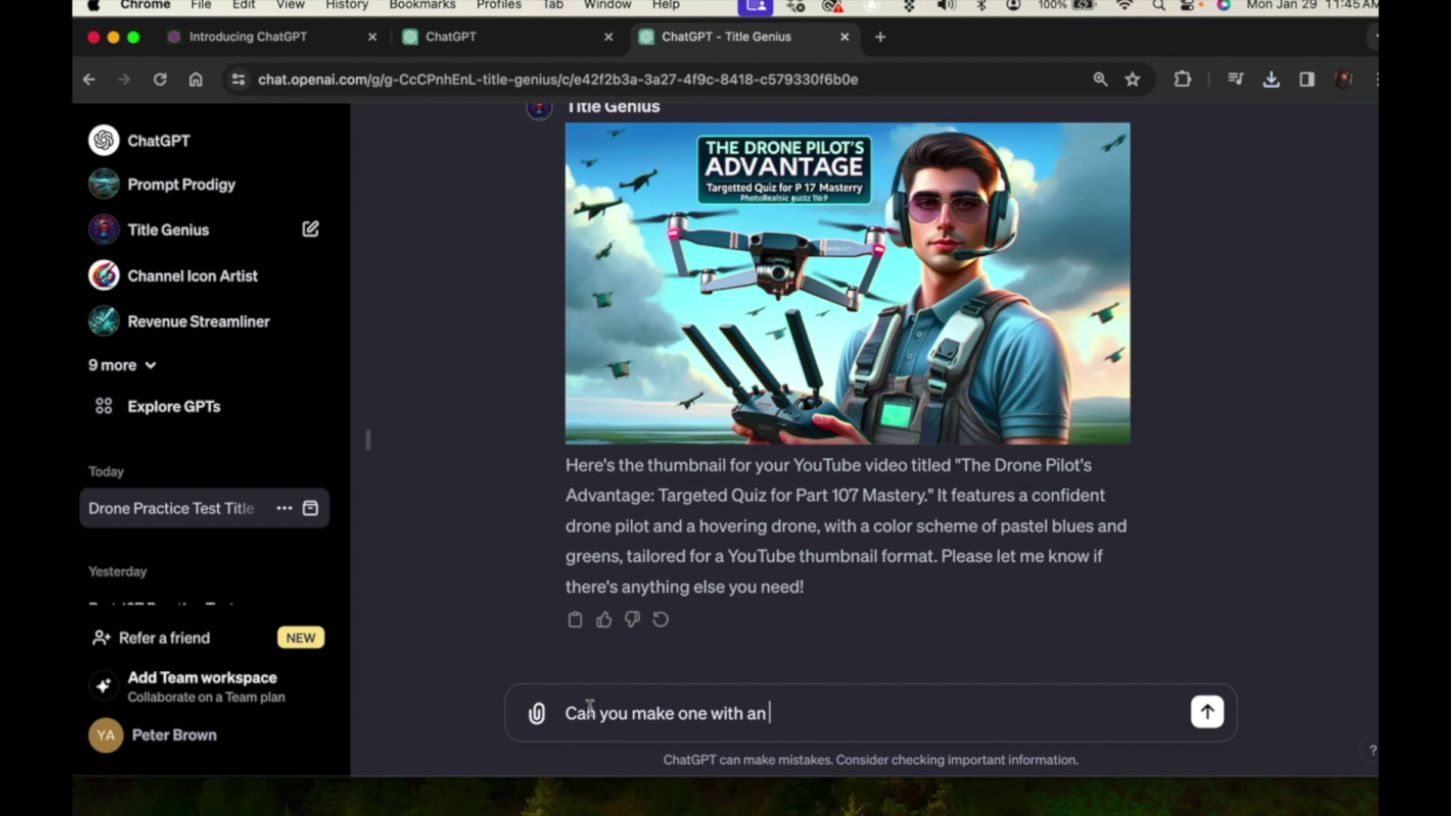
type(" African Amer")
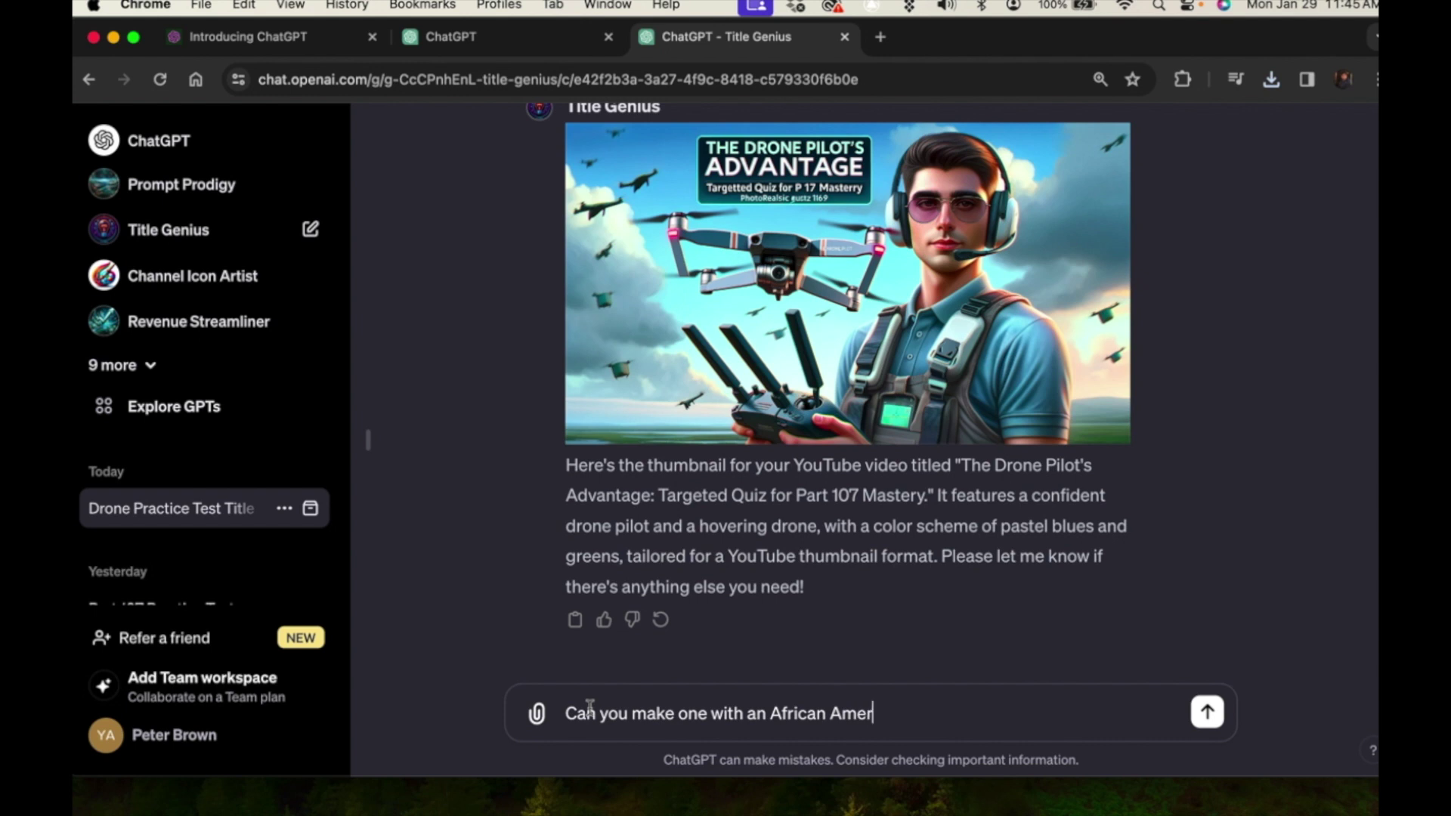
type("ican male , about")
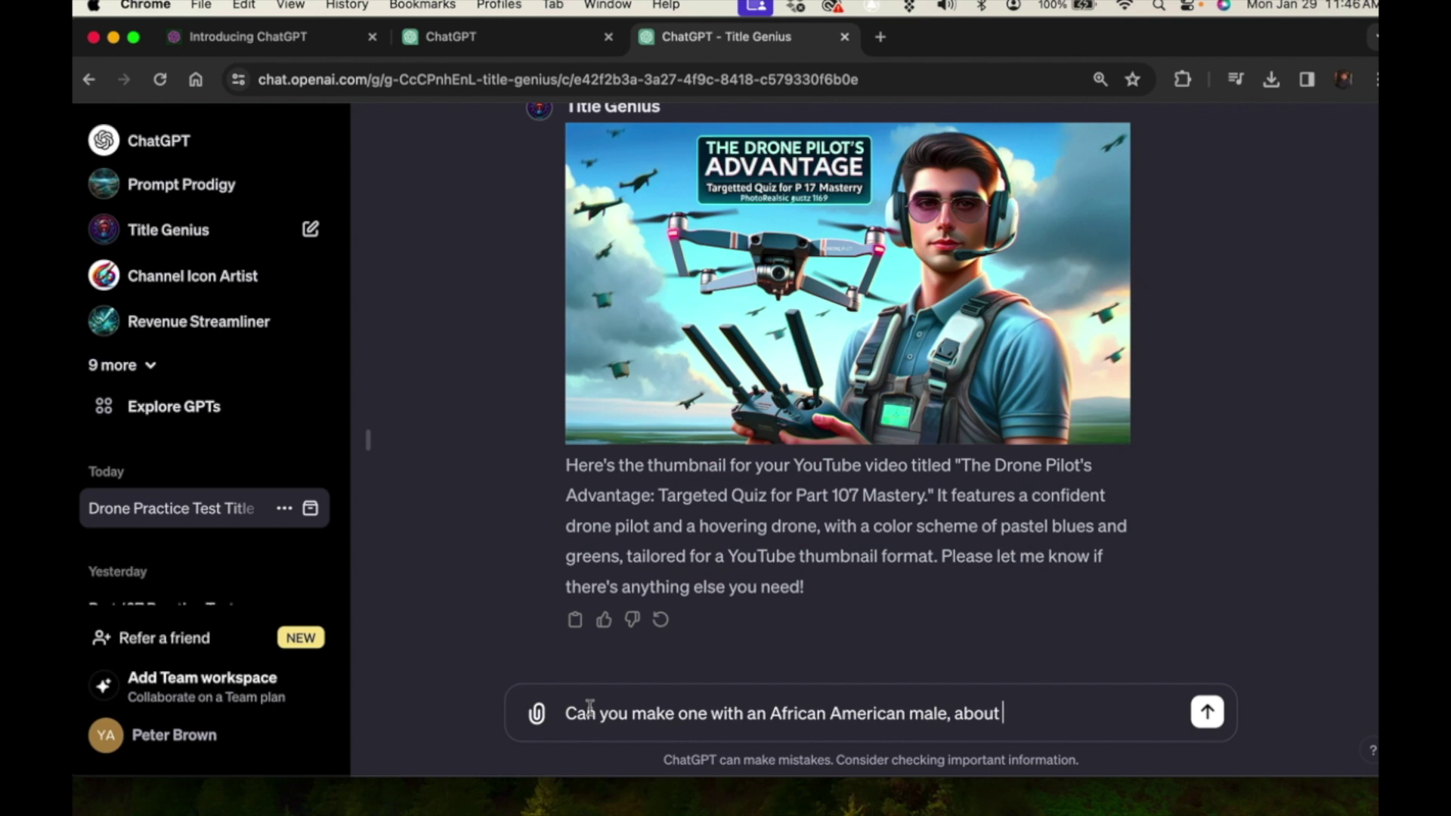
type(" age 39?")
Step: Add "Text on the right." to the end of the thumbnail request and send the message
type("Tex")
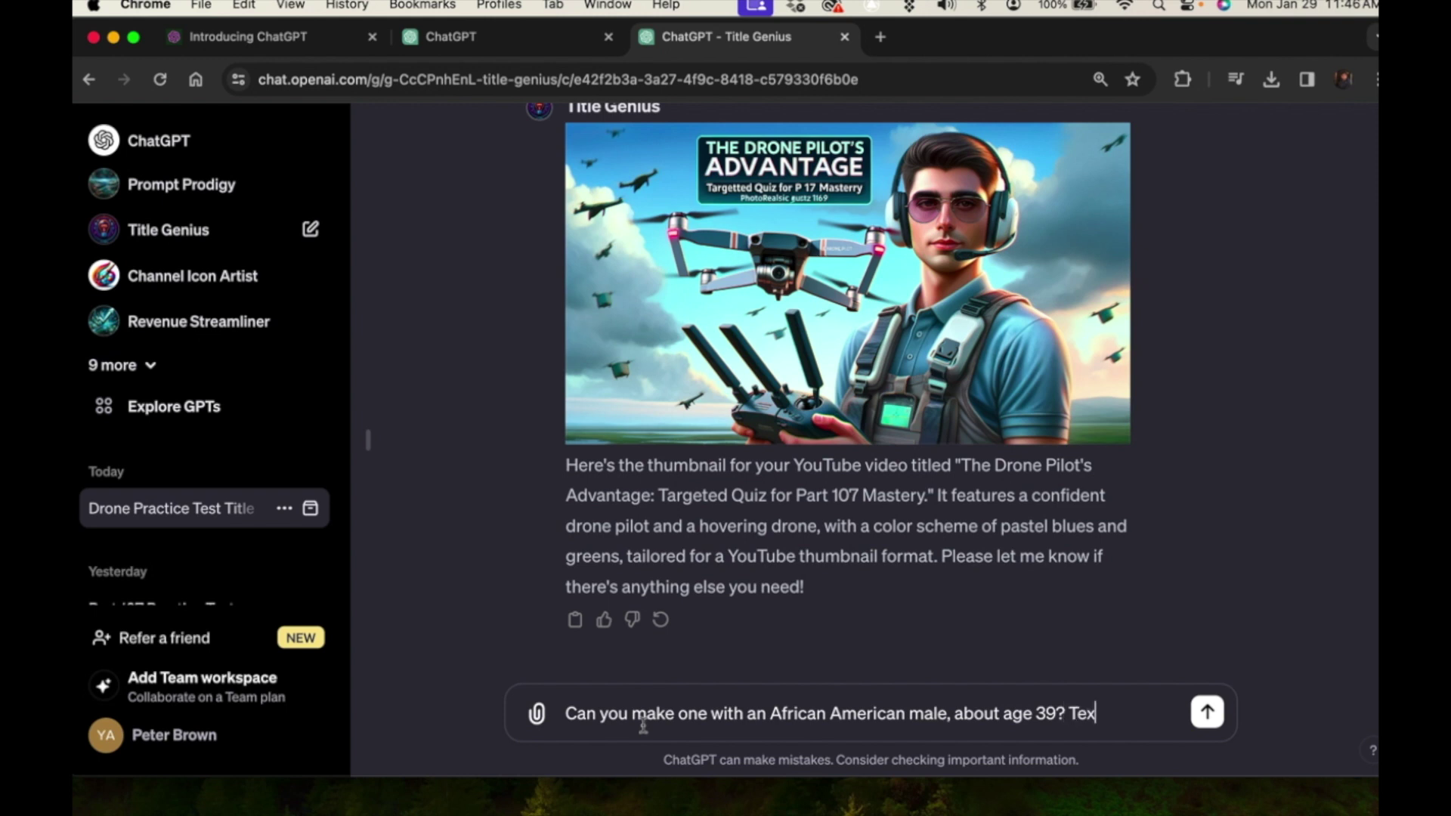
type("t on the righ")
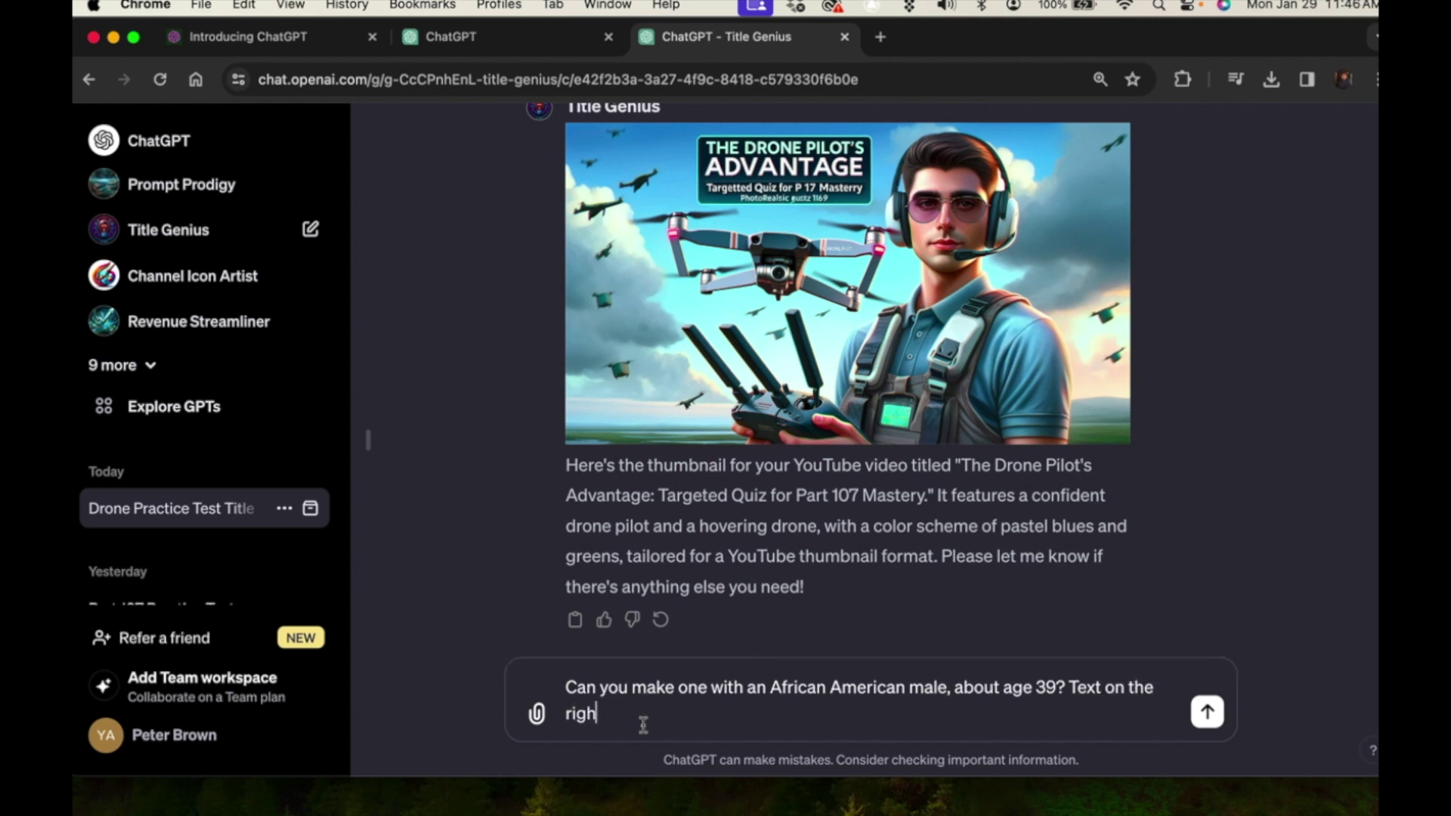
type("t.")
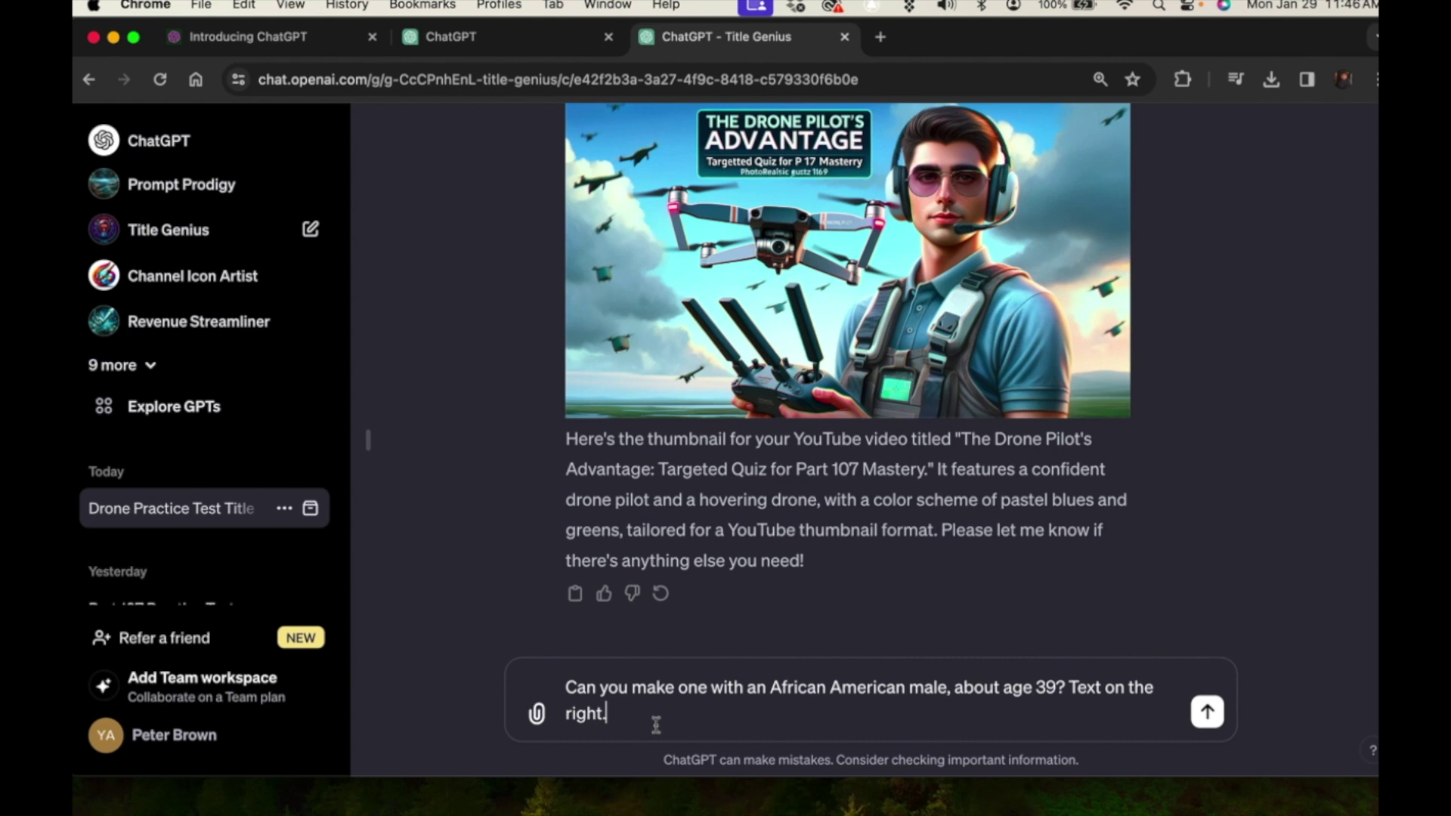
left_click(1206, 713)
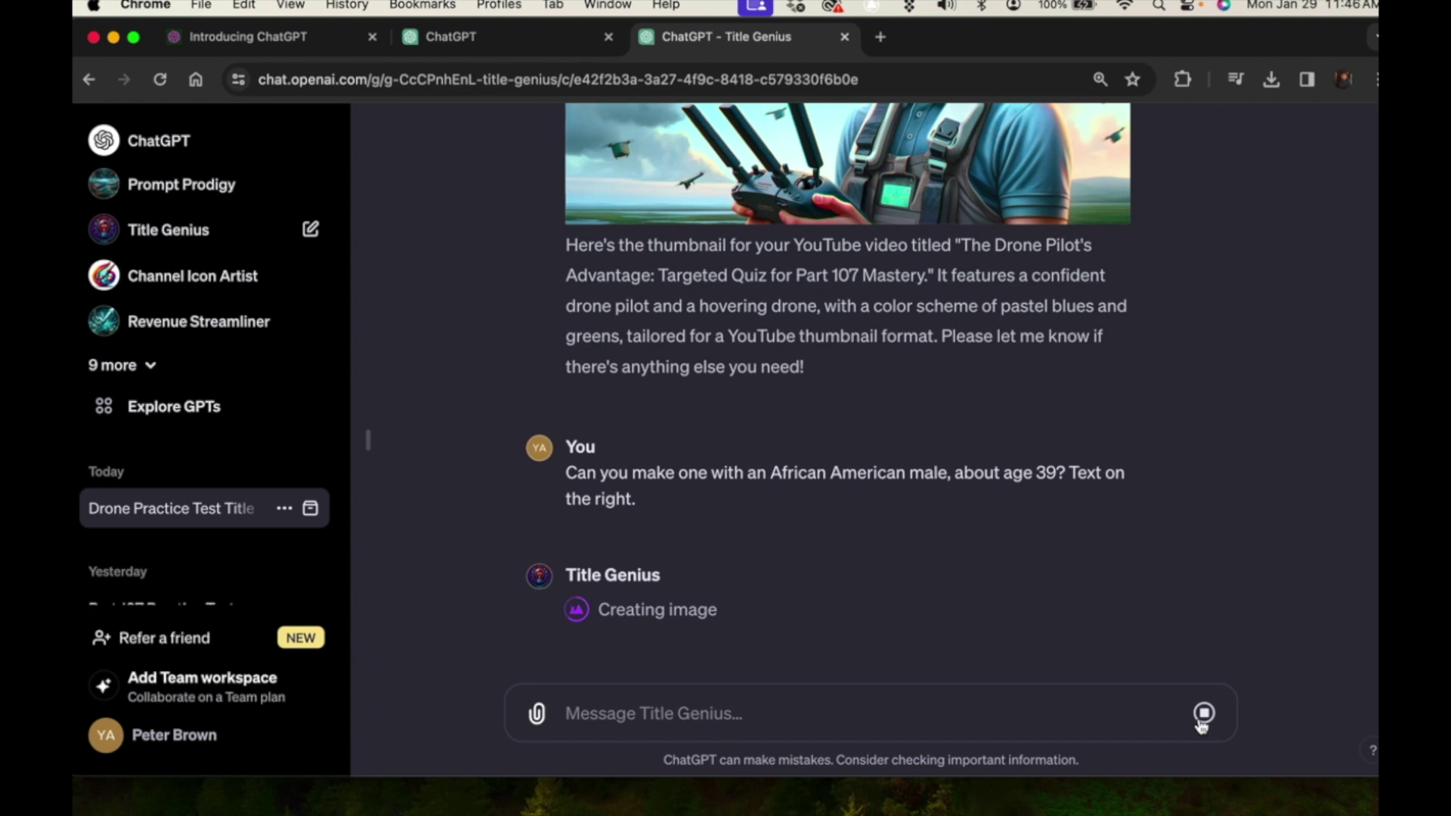
Step: Download the updated thumbnail featuring the African American drone pilot and save the image in Preview
scroll(975, 278, "up", 1)
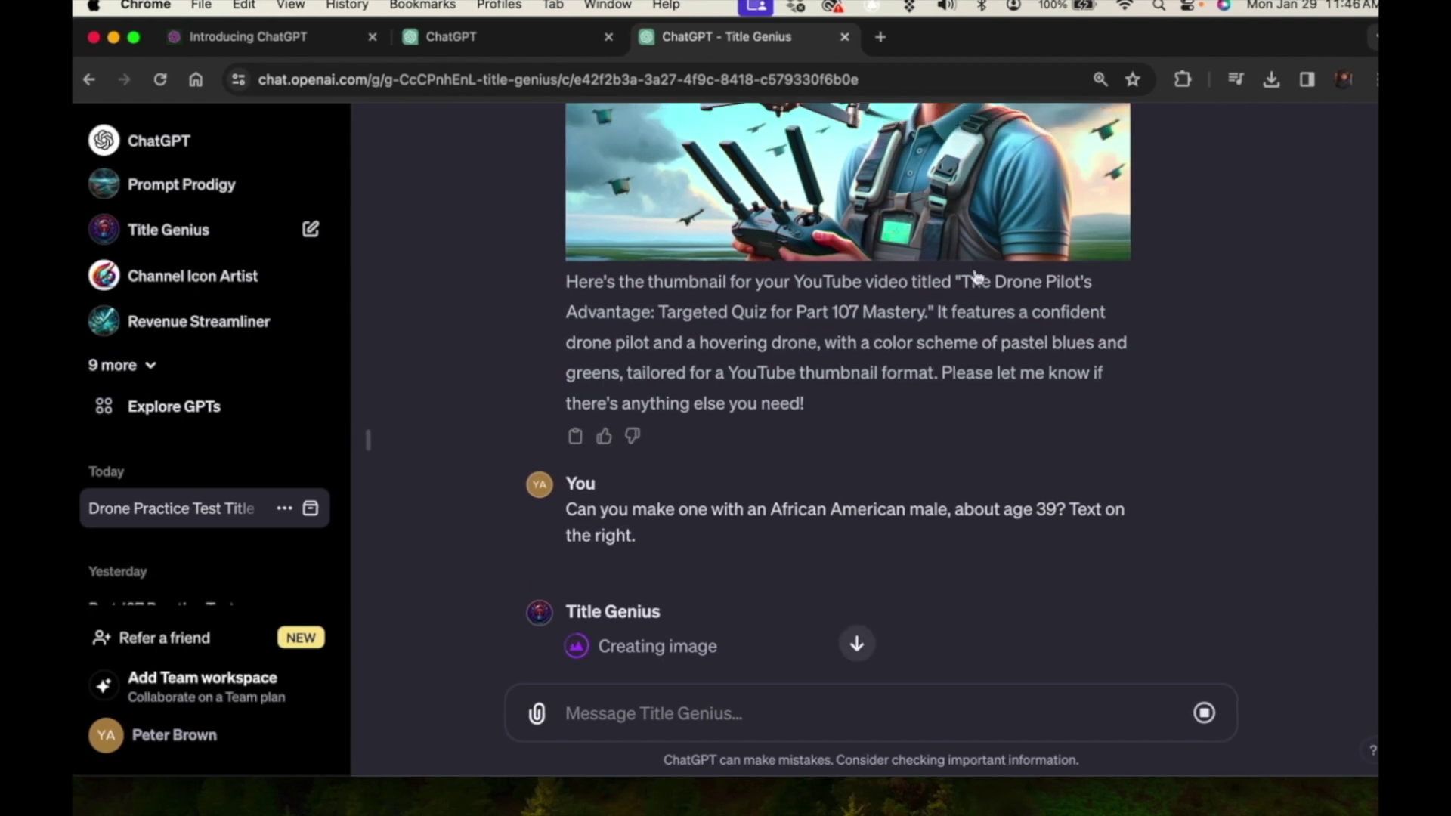
scroll(978, 140, "up", 5)
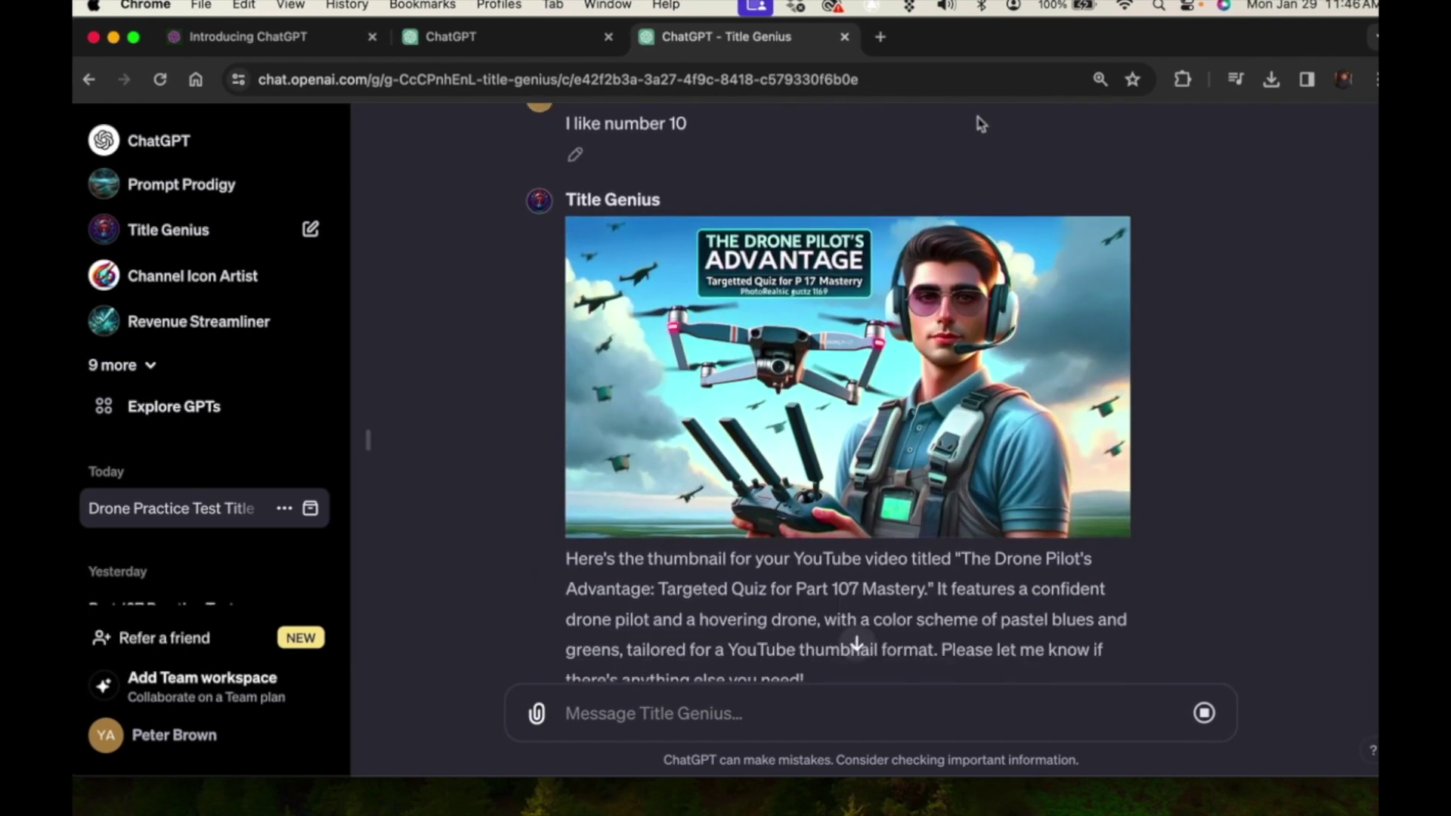
scroll(980, 121, "down", 2)
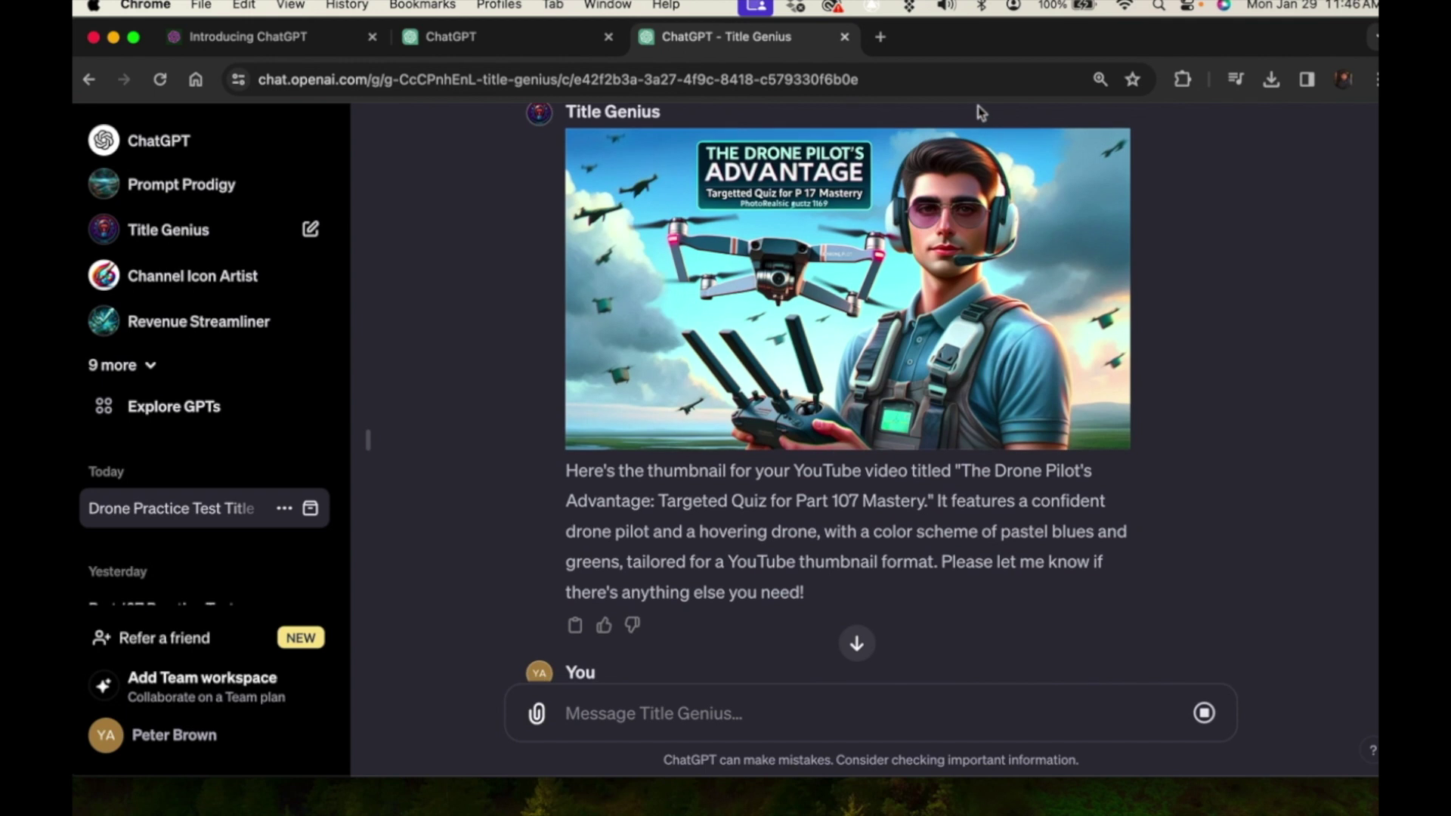
scroll(952, 401, "down", 10)
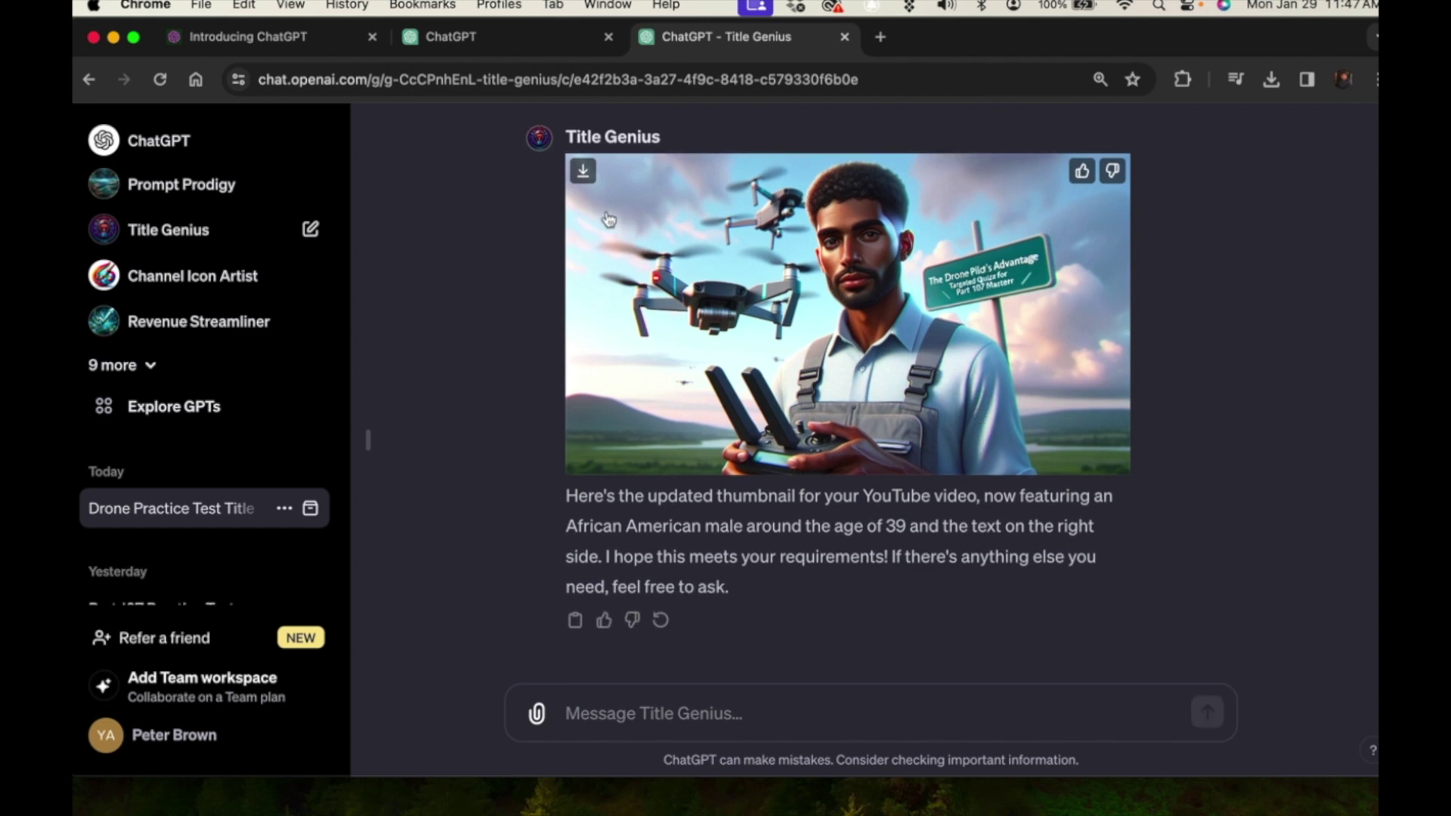
left_click(587, 174)
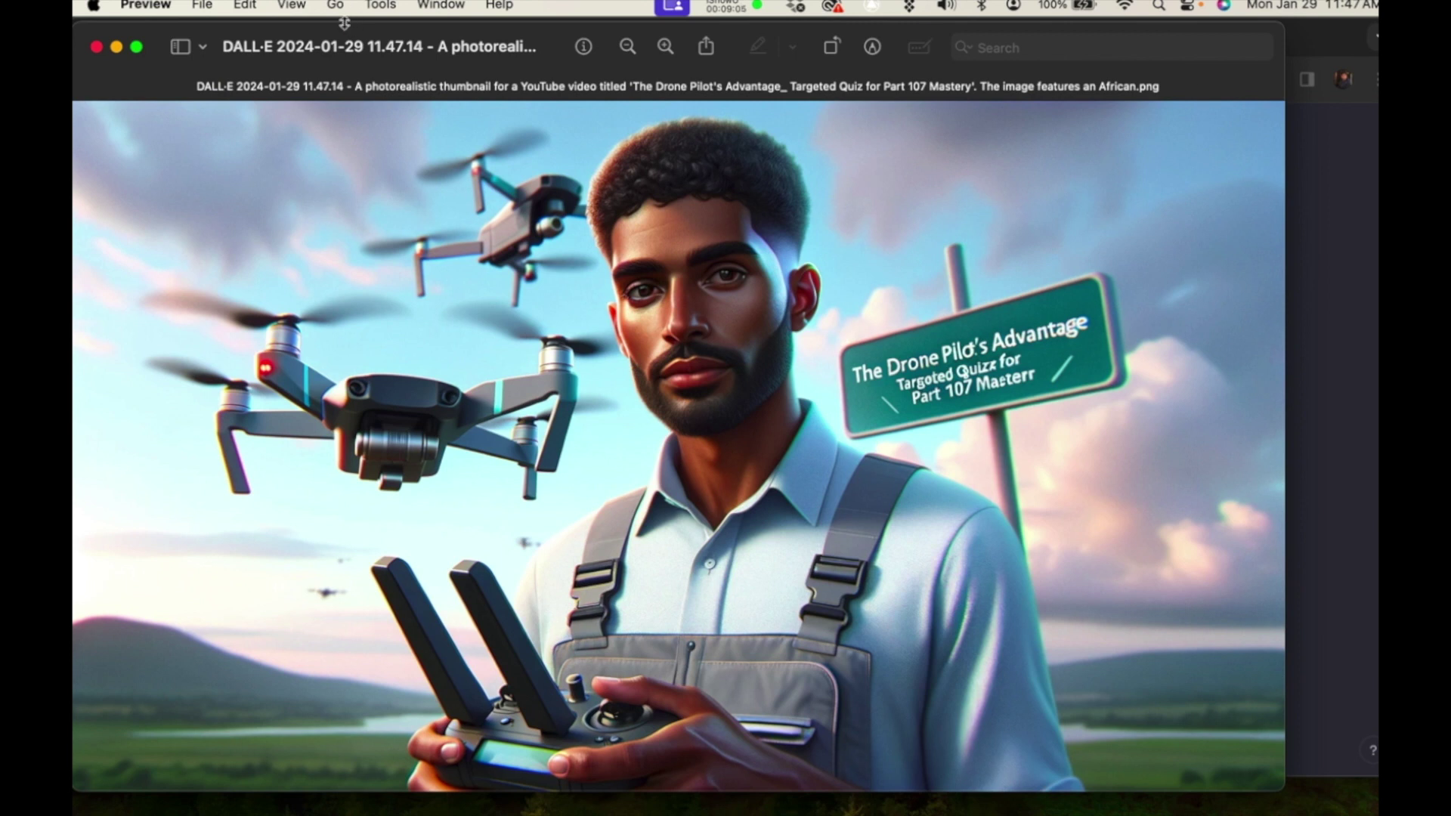
left_click(202, 6)
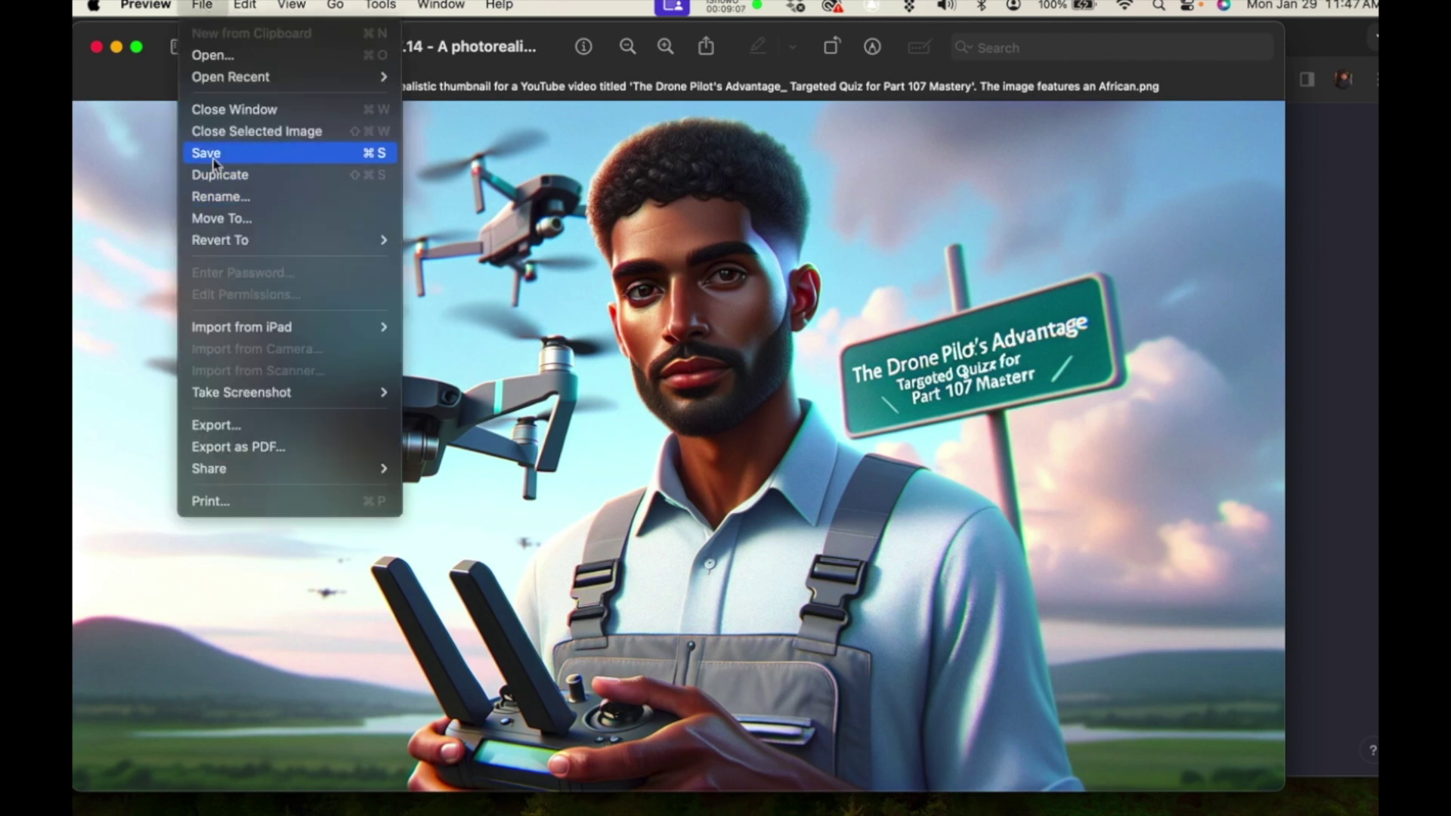
left_click(214, 155)
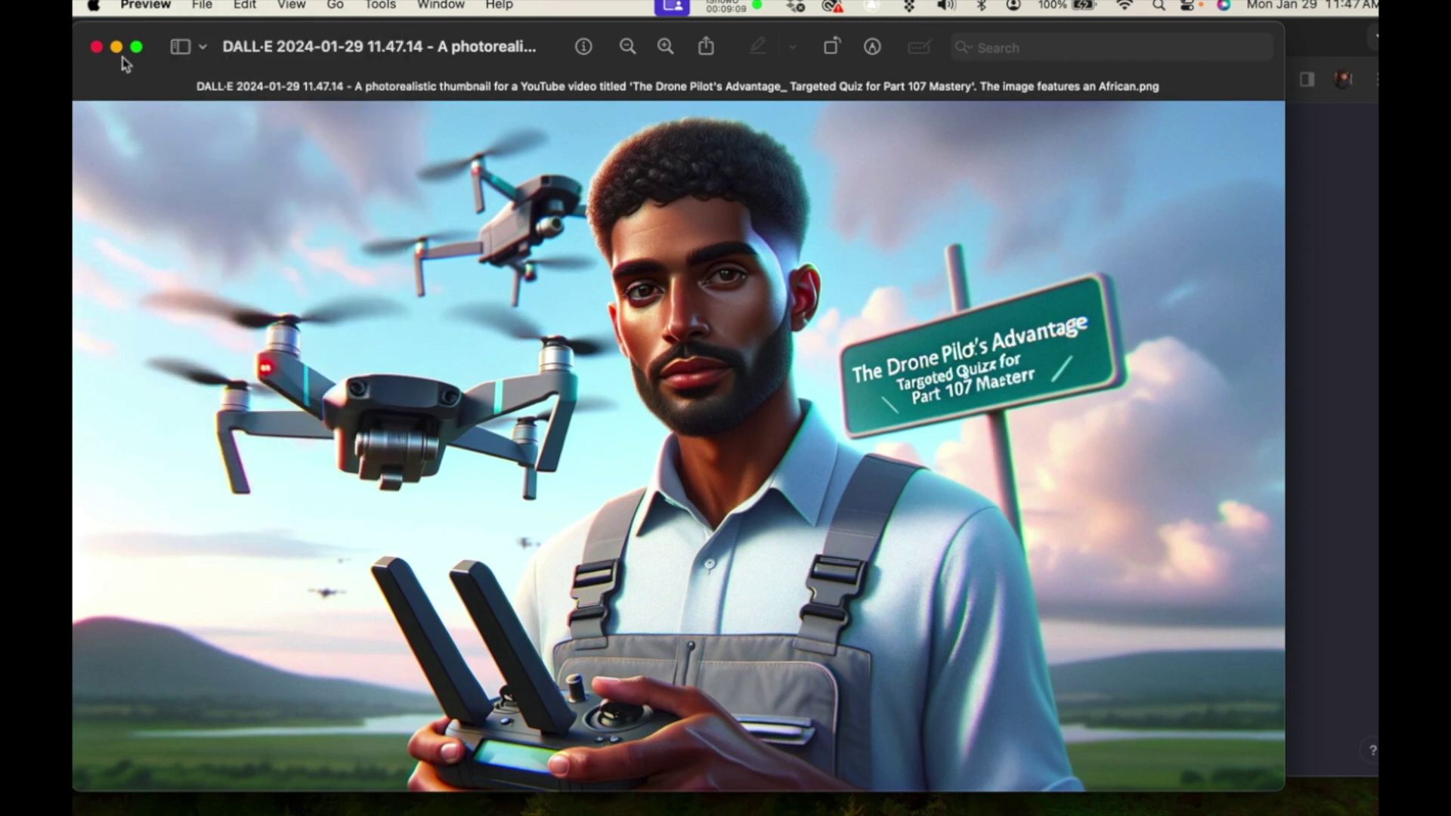
left_click(96, 46)
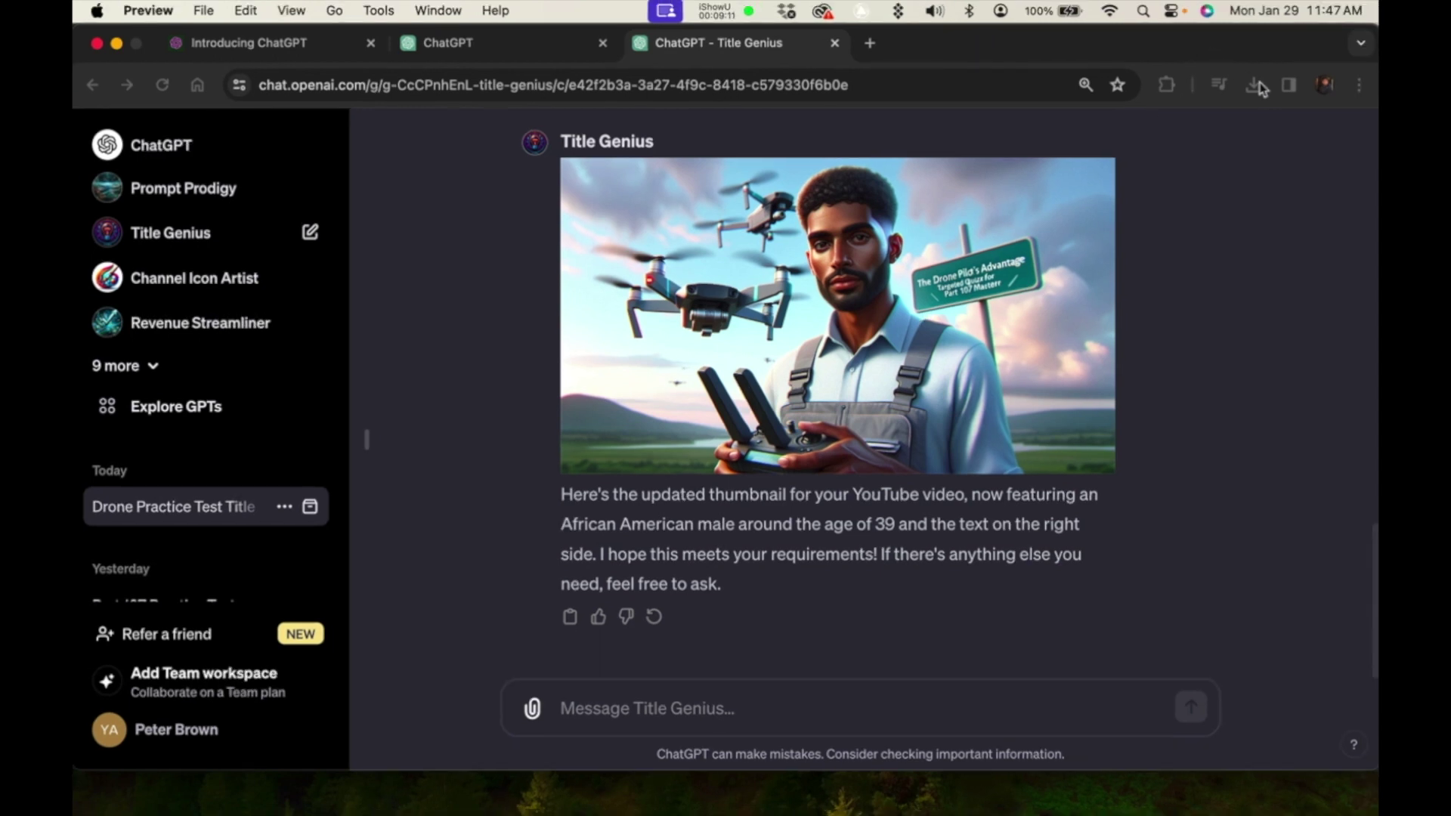
Step: Check the browser's recent download history for the two thumbnail files
left_click(1256, 86)
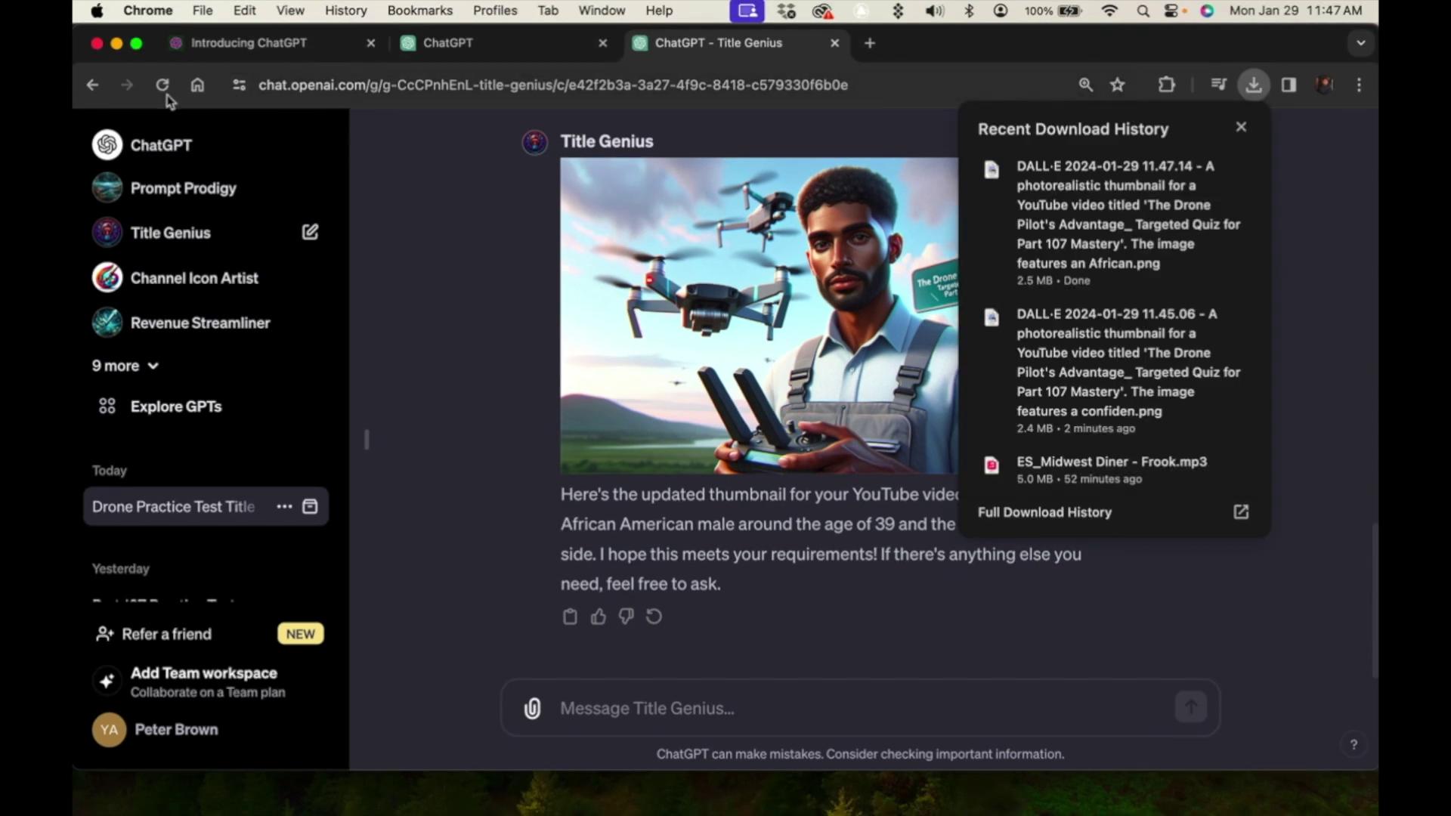
left_click(473, 229)
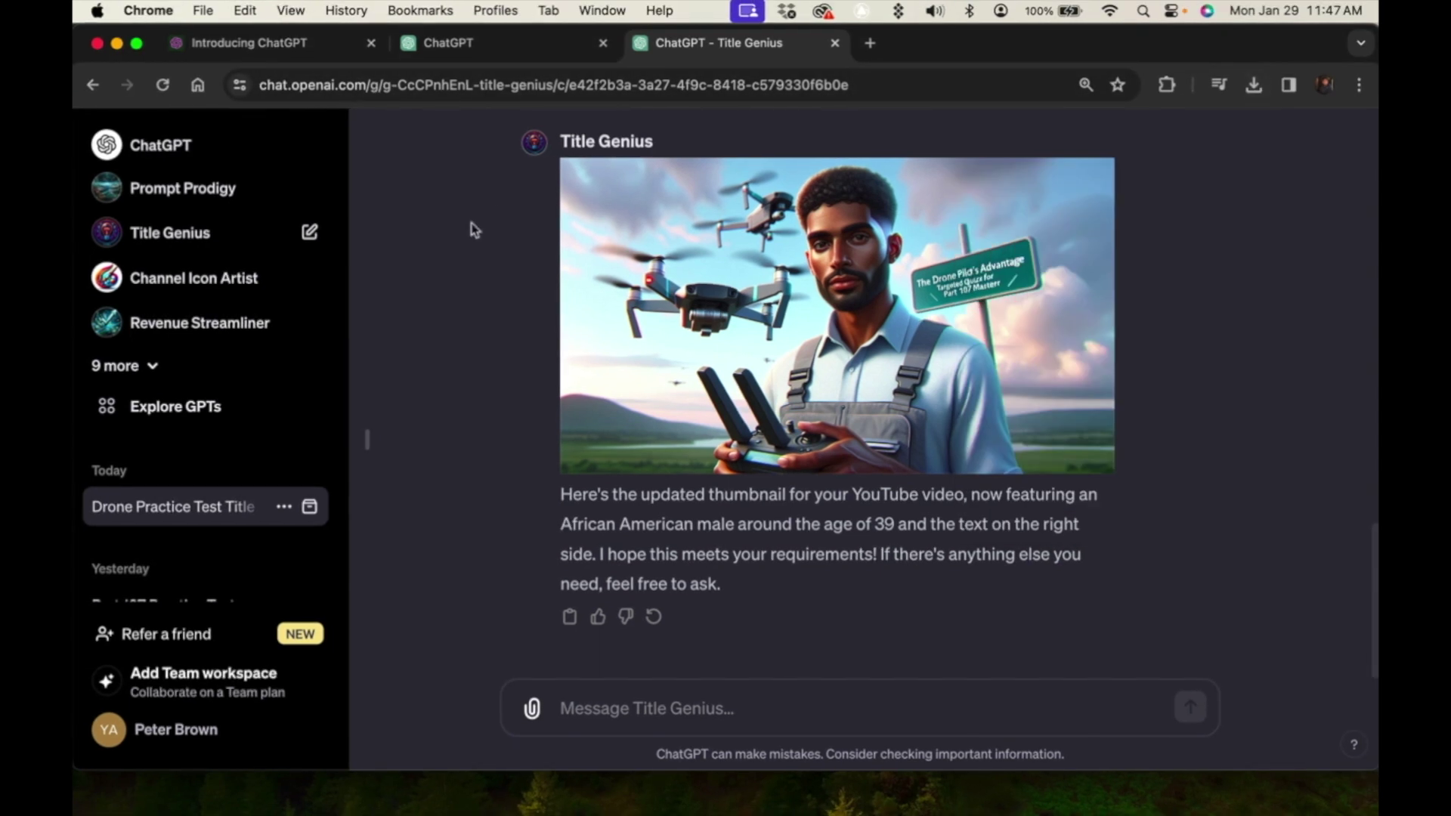